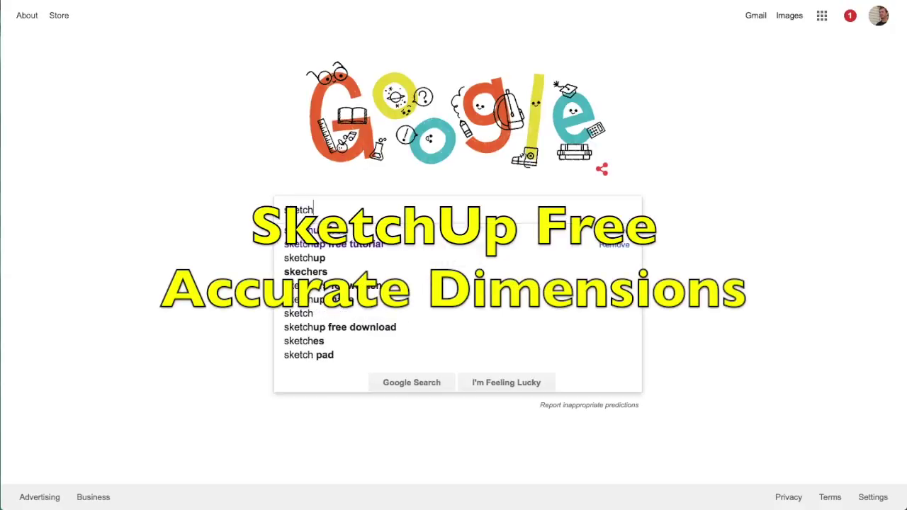
Search Google for 'sketchup free', launch the SketchUp Free web app and sign in with Google.
text(ee)
key(Return)
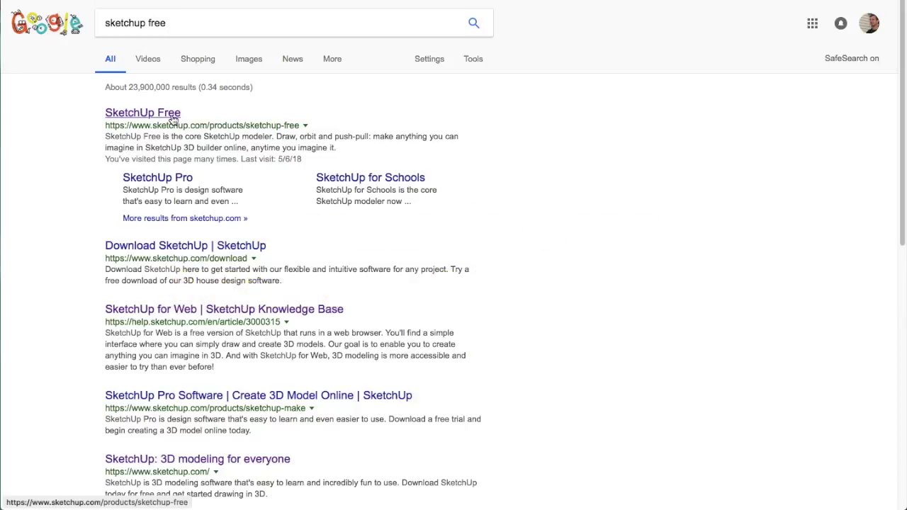
click(172, 118)
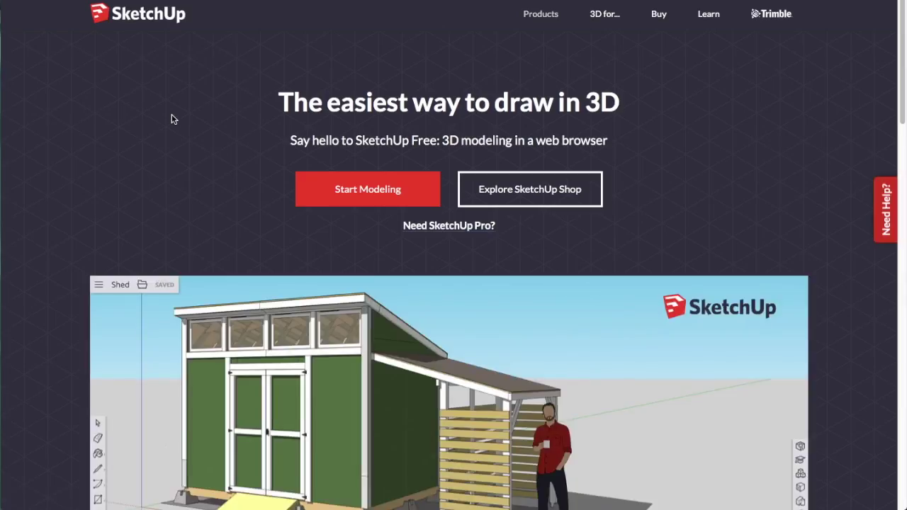
click(354, 195)
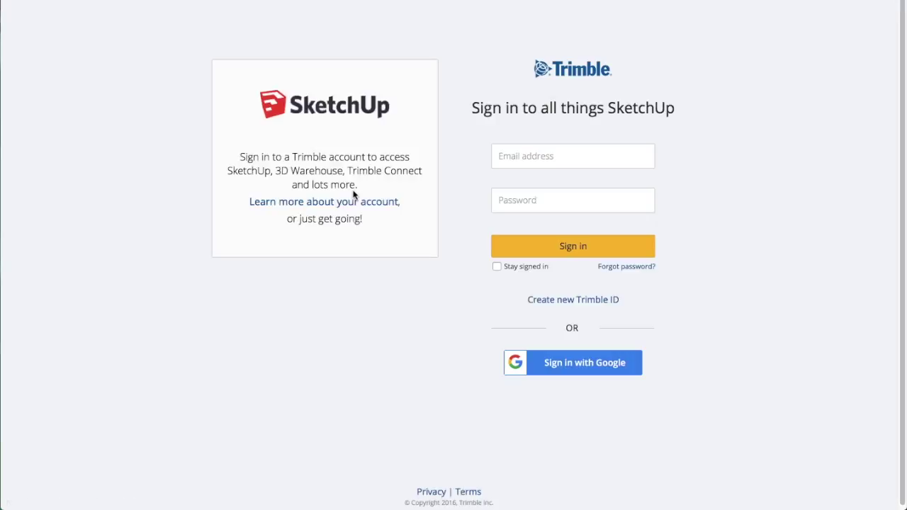
click(542, 367)
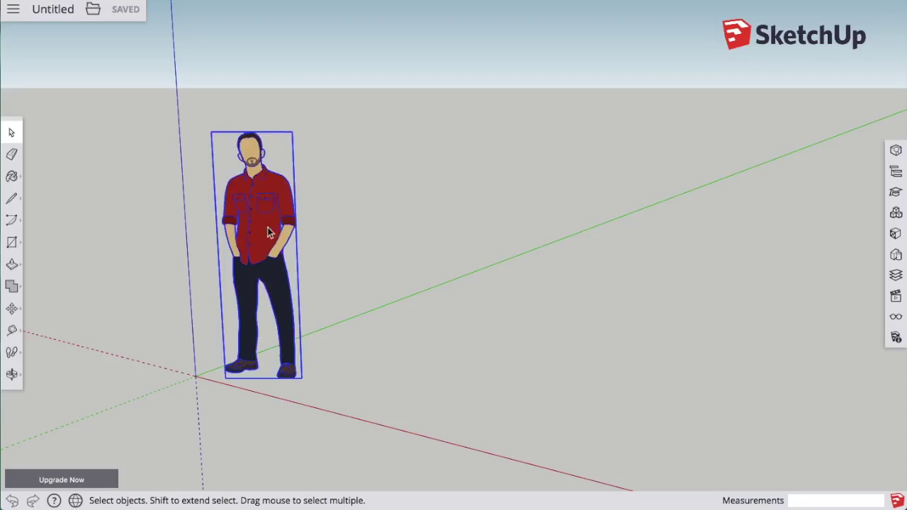
Delete the default standing figure so the Untitled model is empty.
key(Delete)
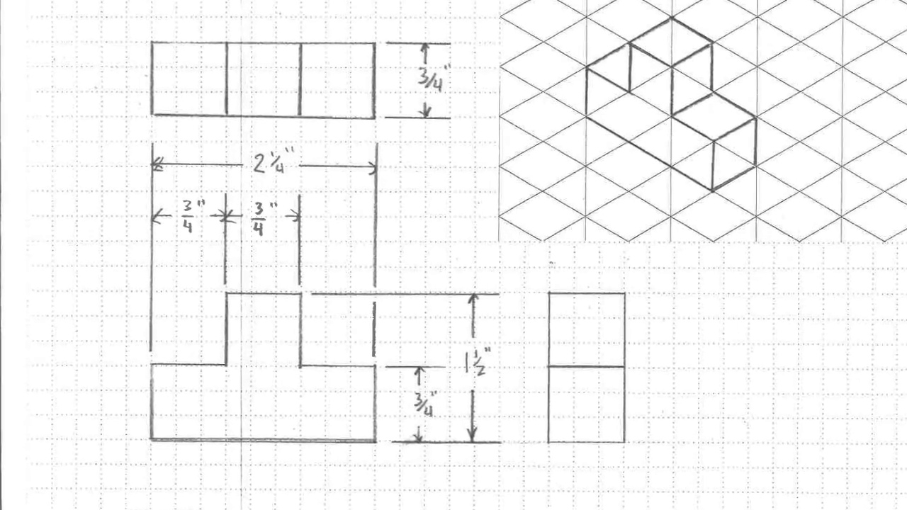
click(11, 243)
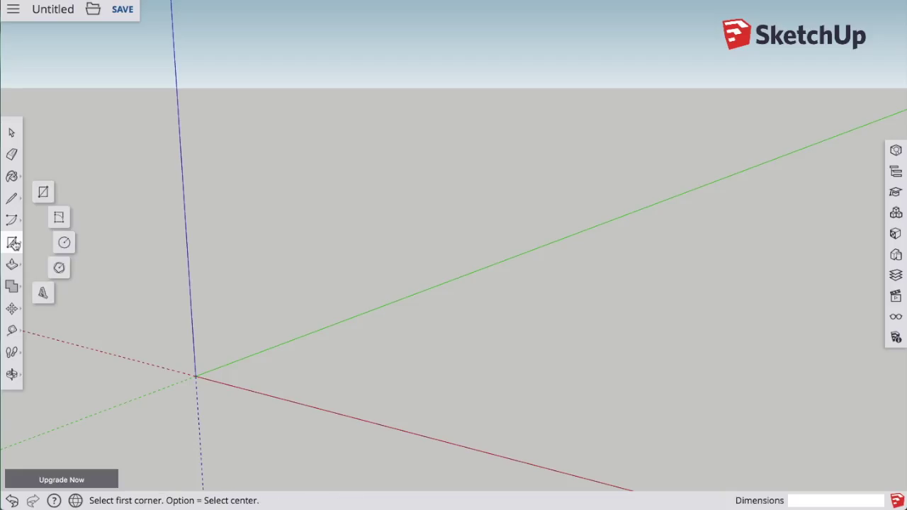
Draw a rectangle from the origin and extrude it into a box 1' 8 3/8" high.
click(42, 196)
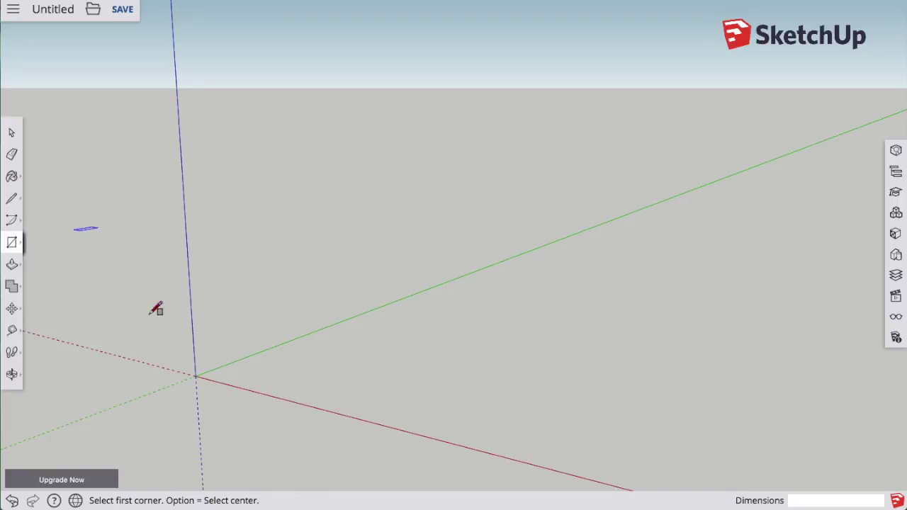
click(195, 375)
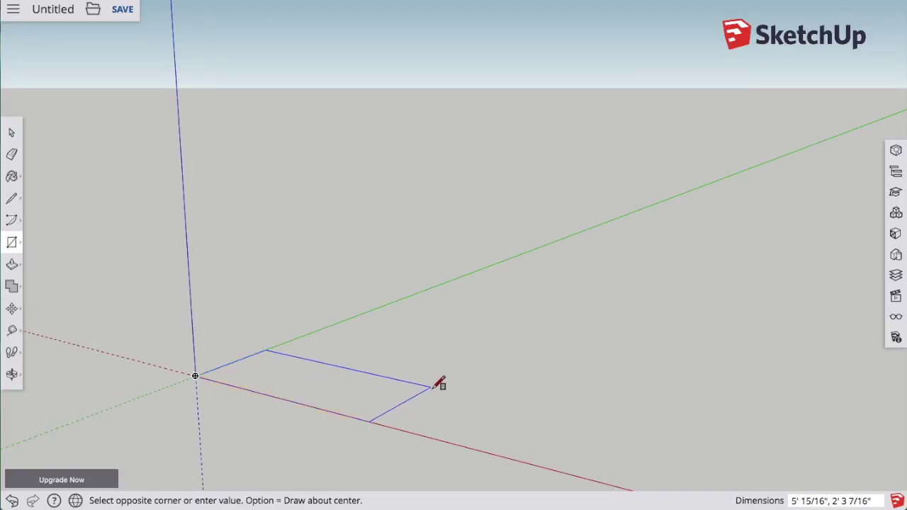
click(455, 394)
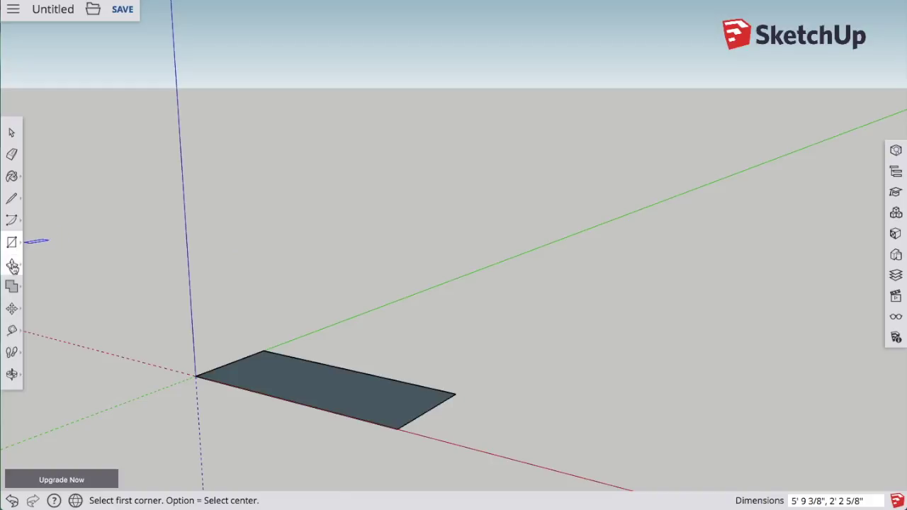
click(12, 267)
click(324, 391)
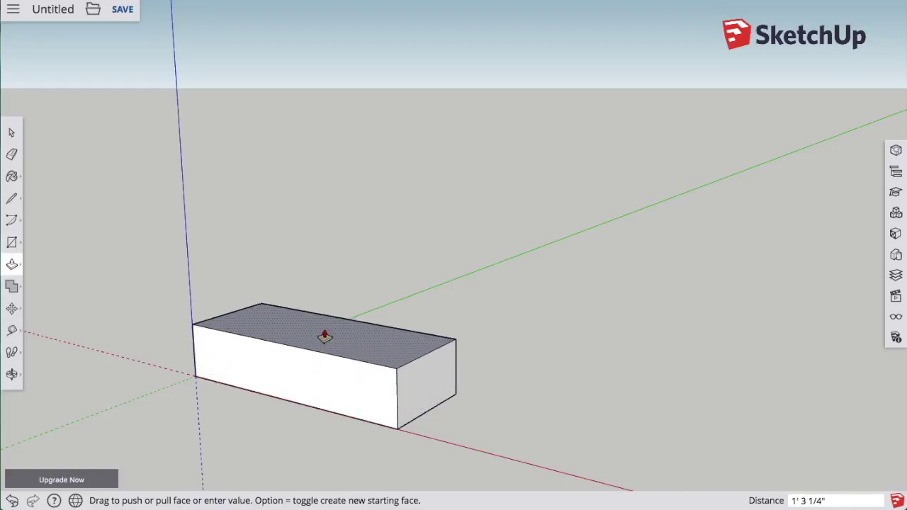
click(324, 314)
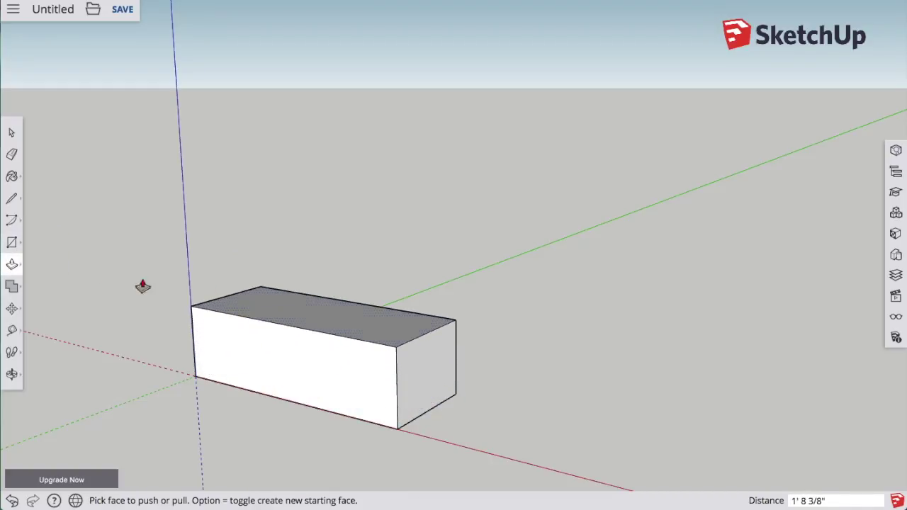
Split the box top into three and raise the middle section into a taller block.
click(12, 244)
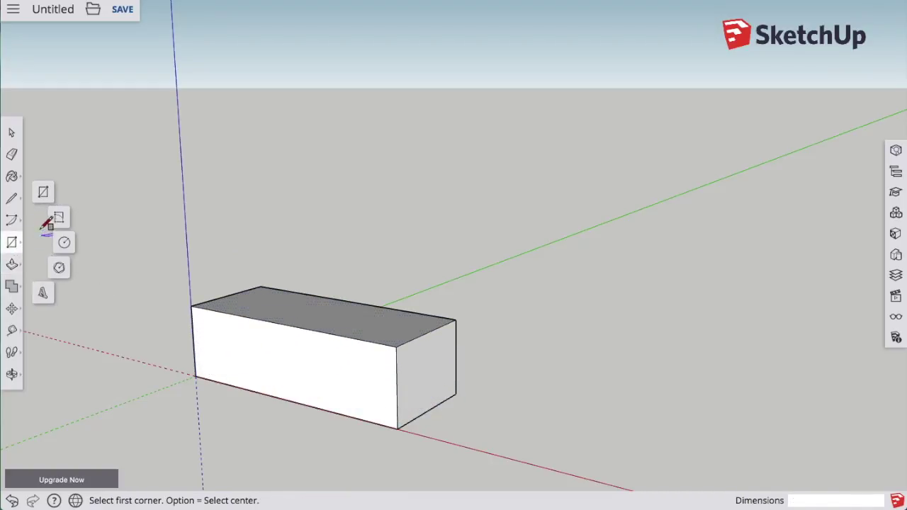
click(251, 318)
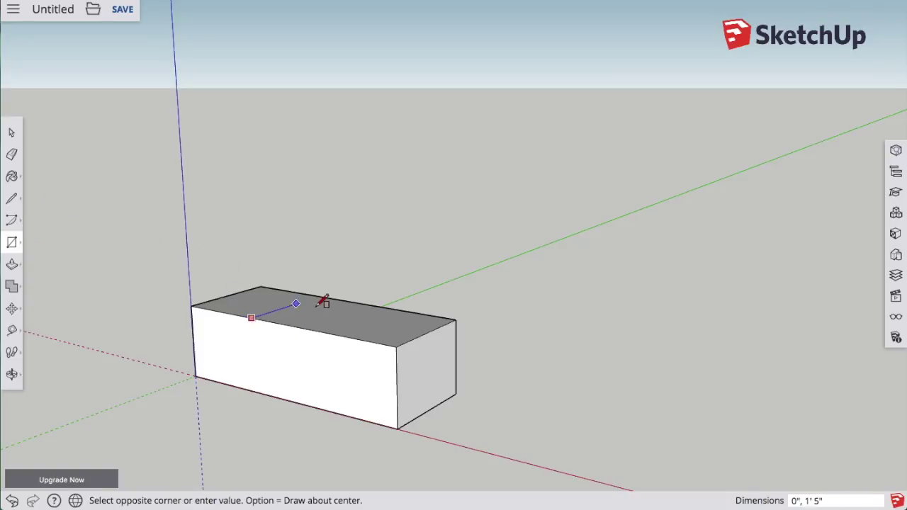
click(376, 306)
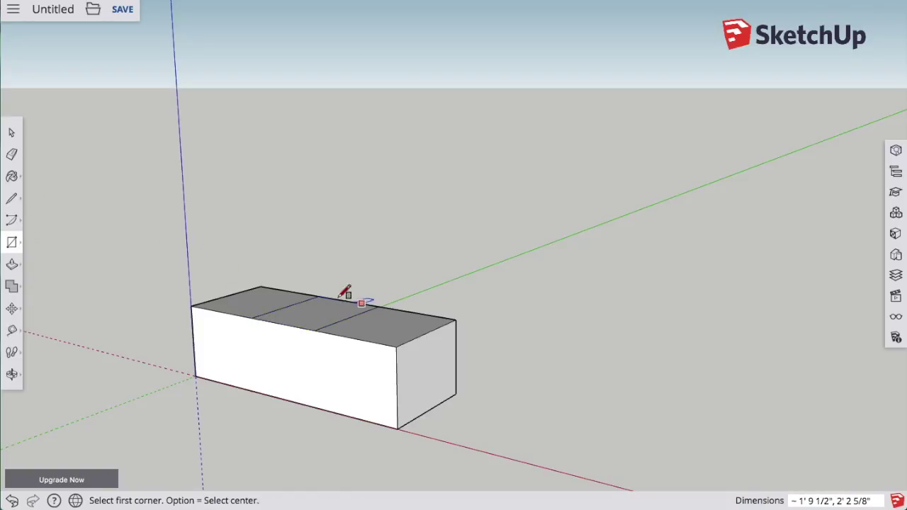
click(12, 262)
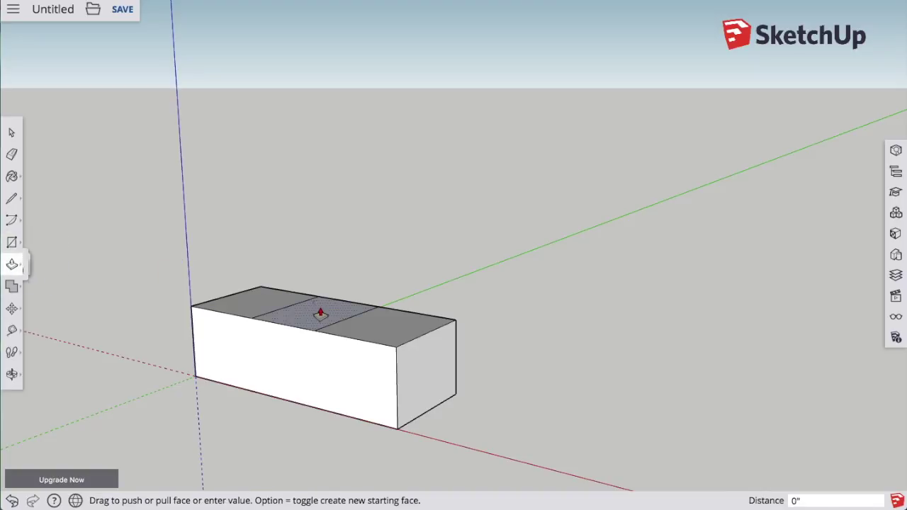
drag(321, 314, 319, 239)
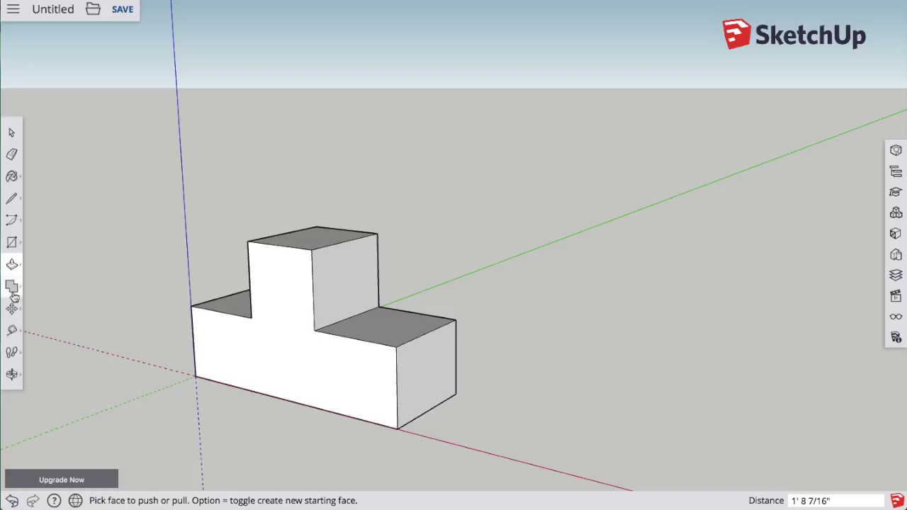
click(12, 332)
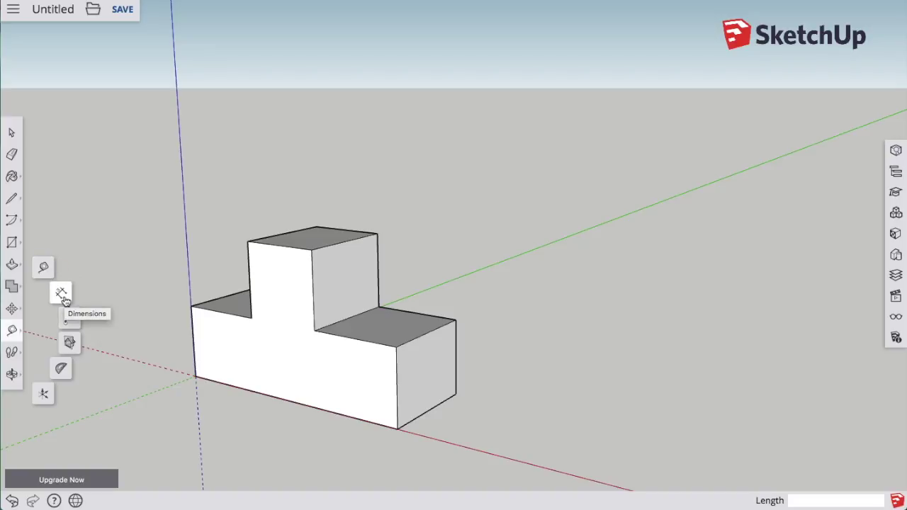
Dimension the block: depth 2' 2 5/8", length 5' 9 3/8", heights 1' 8 3/8" and 1' 8 7/16".
click(62, 295)
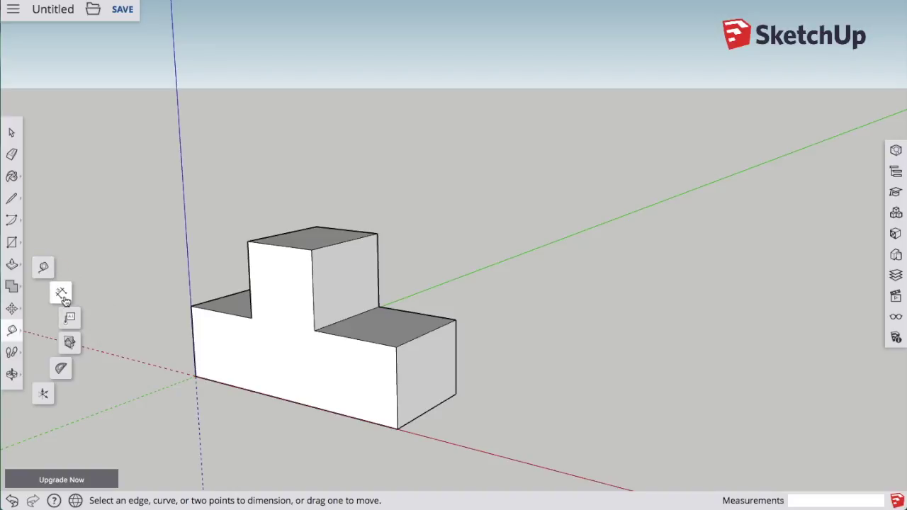
click(445, 404)
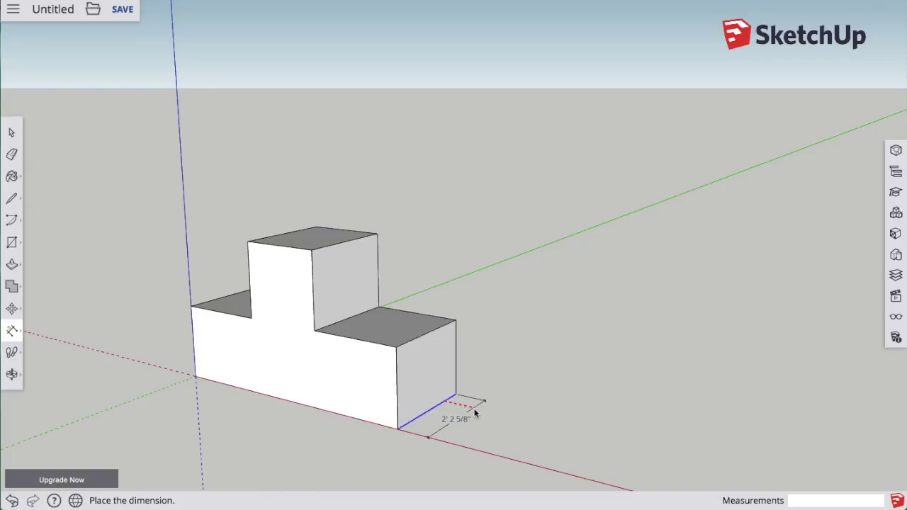
click(487, 411)
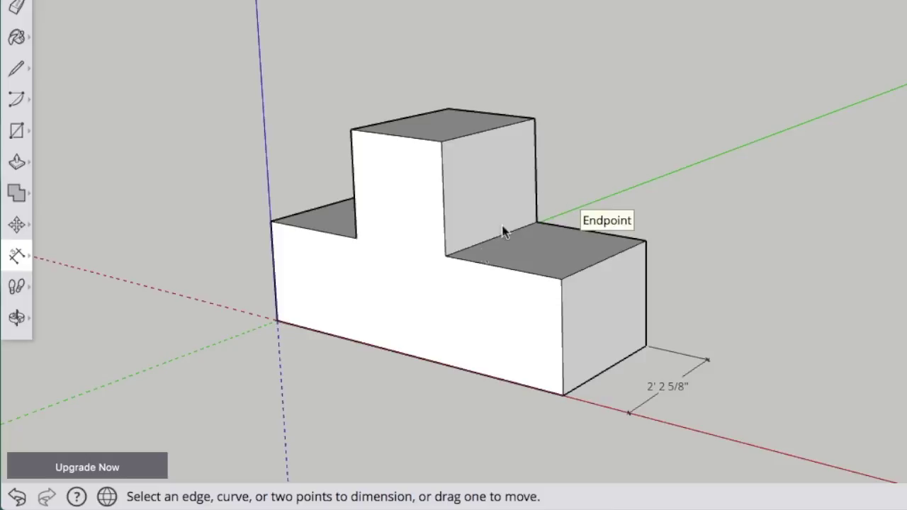
click(470, 371)
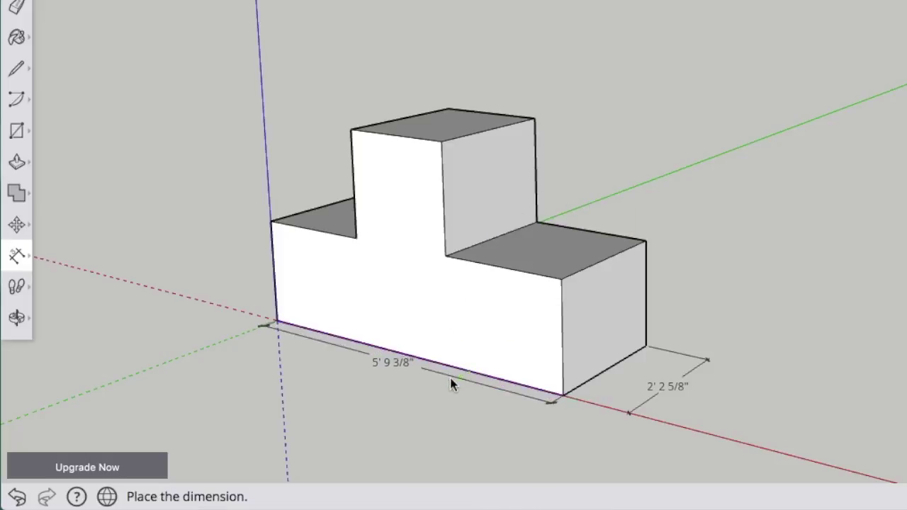
click(401, 391)
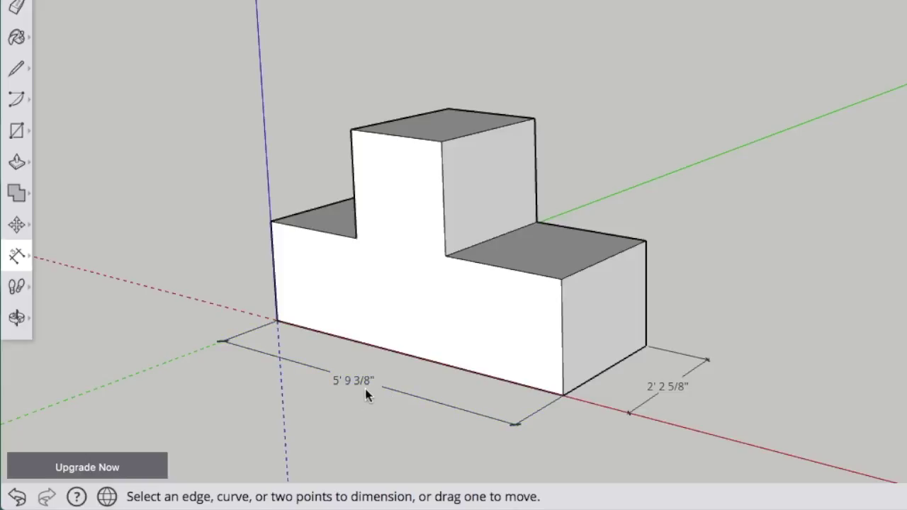
click(646, 312)
click(690, 300)
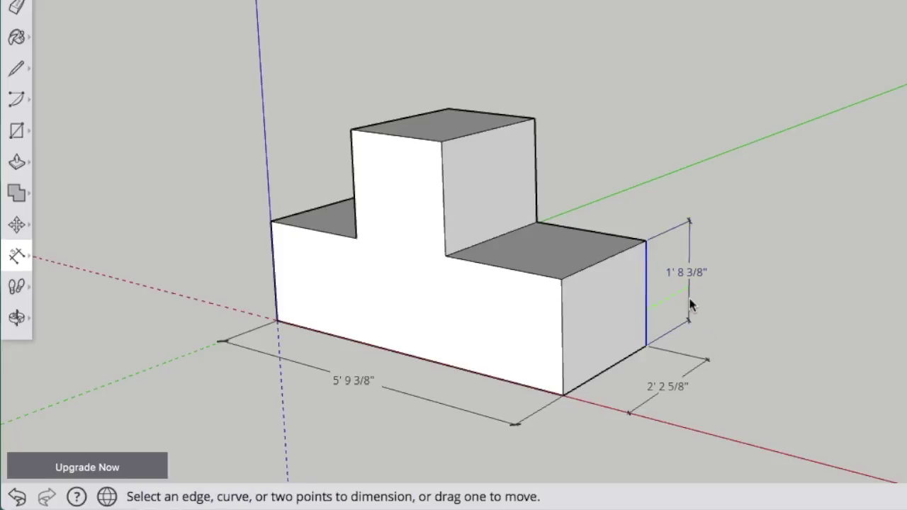
click(535, 153)
click(574, 140)
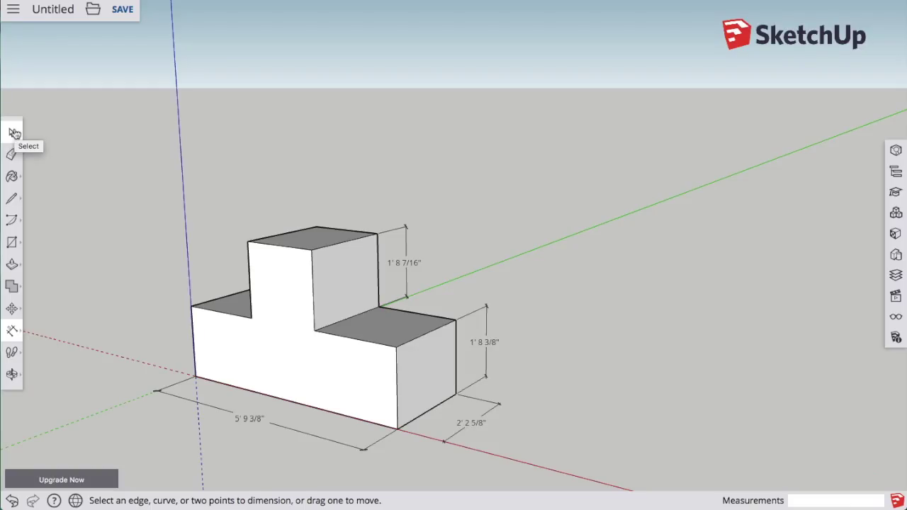
click(11, 132)
Delete the stepped block and all its dimensions, then zoom in on the origin.
drag(126, 176, 586, 460)
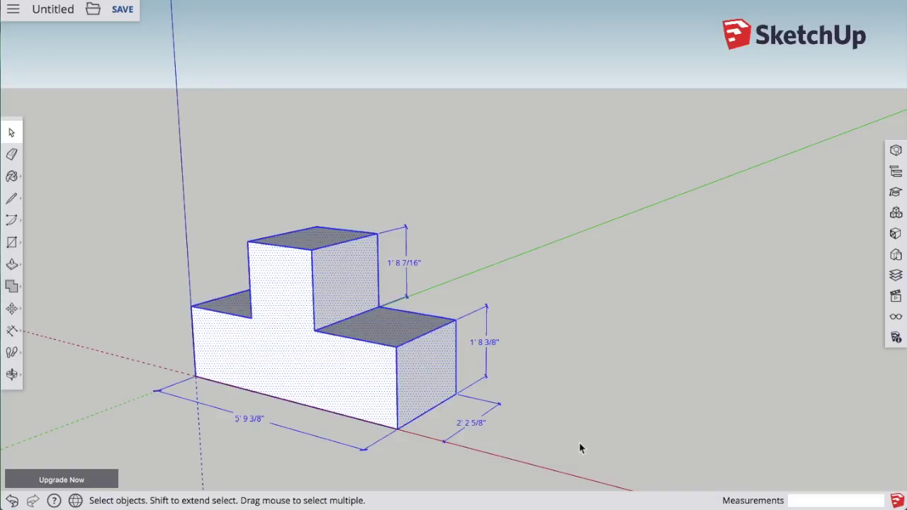
key(Delete)
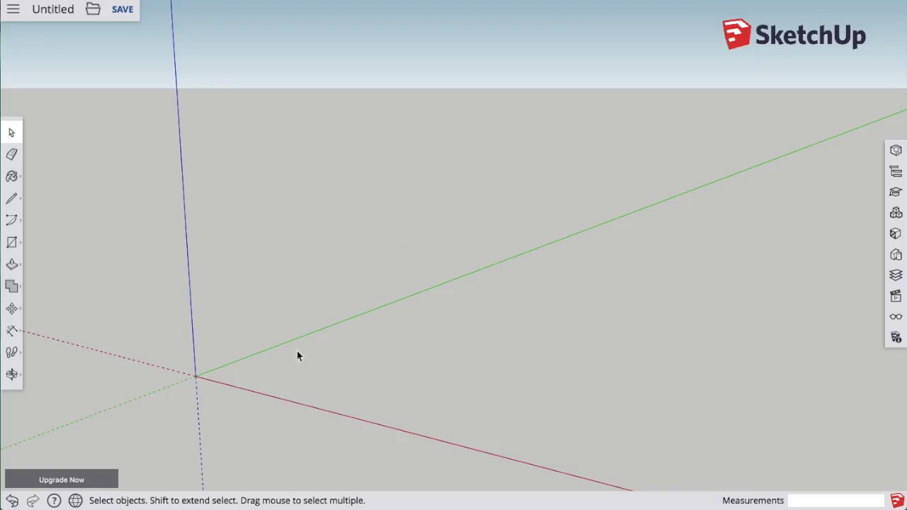
scroll(239, 391, up, 3)
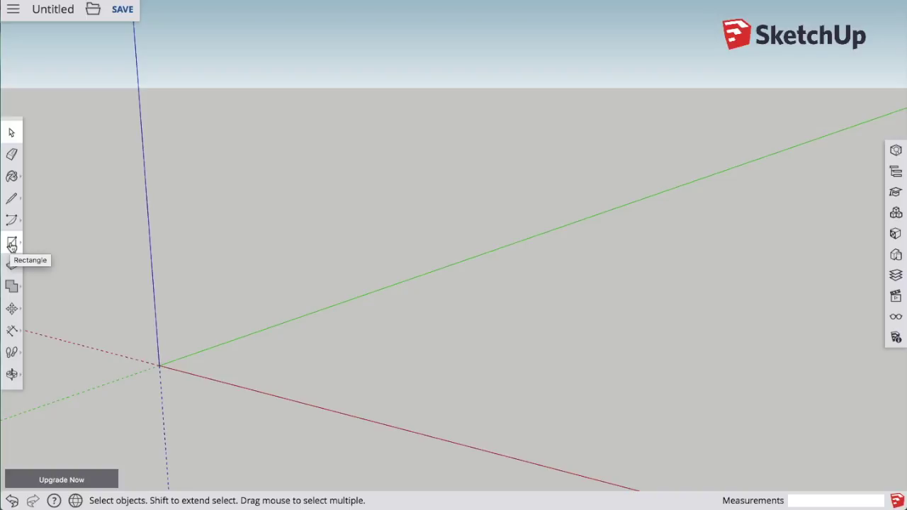
click(11, 243)
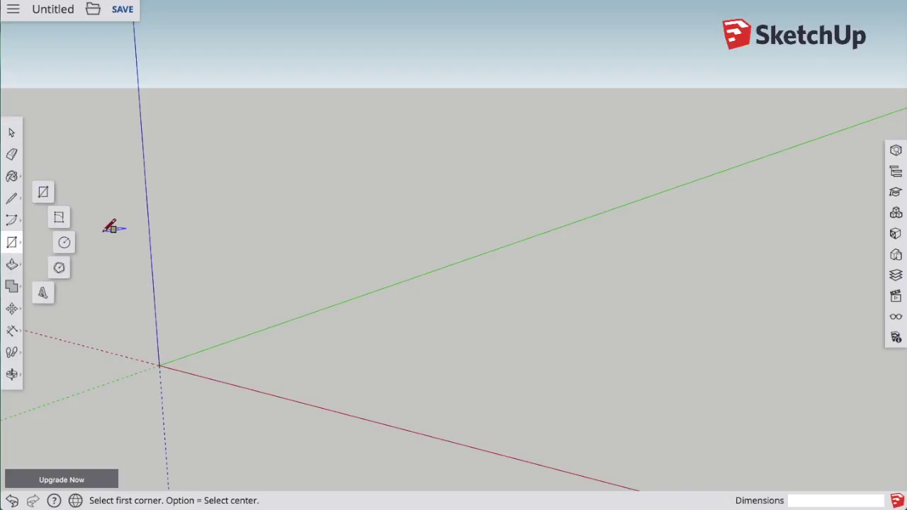
Draw a 2.25 by .75 inch rectangle from the axes origin, redoing a cancelled first attempt.
click(160, 364)
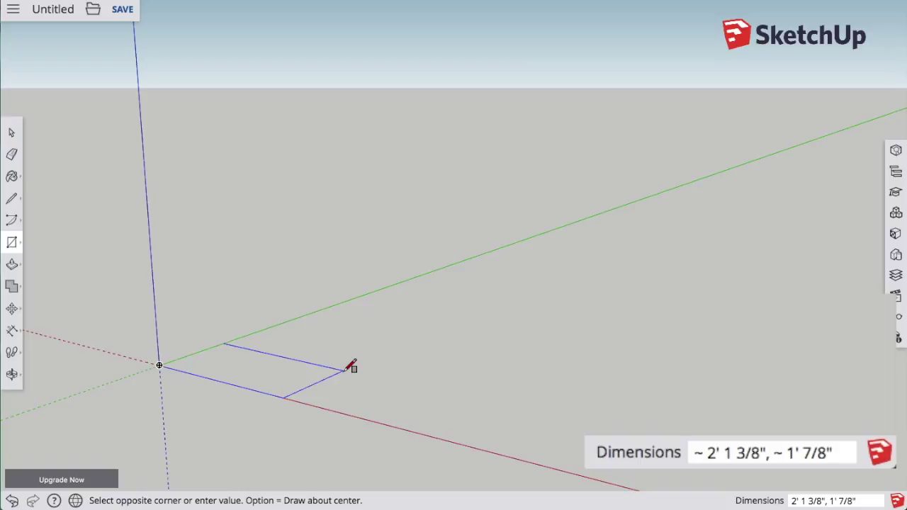
text(2.25, .75)
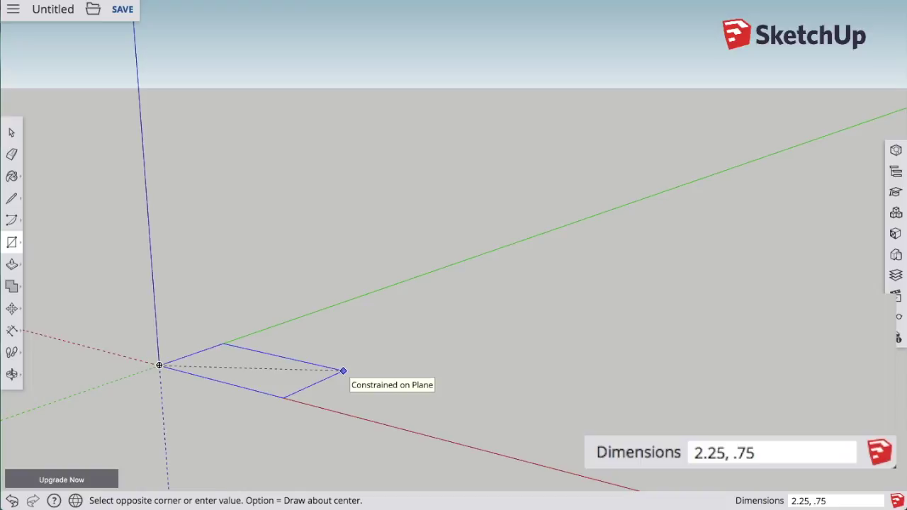
key(Escape)
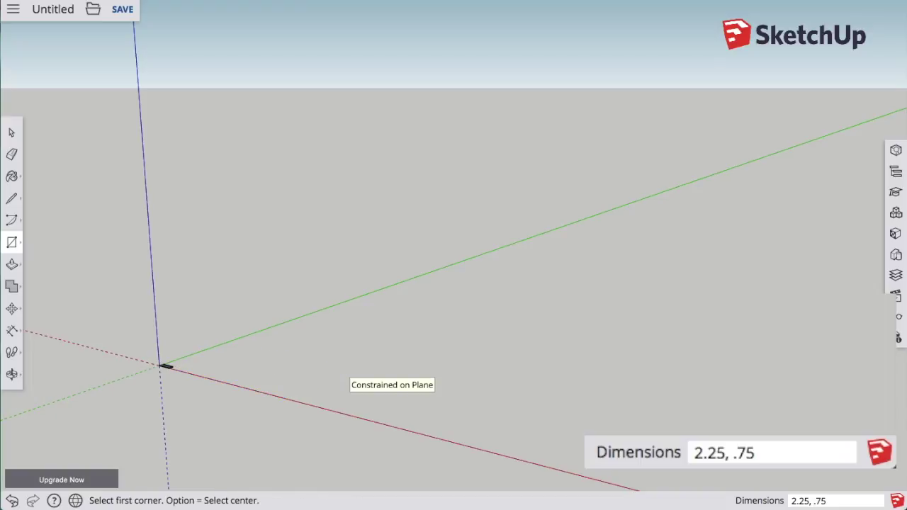
click(178, 373)
text(2.25,.75)
key(Return)
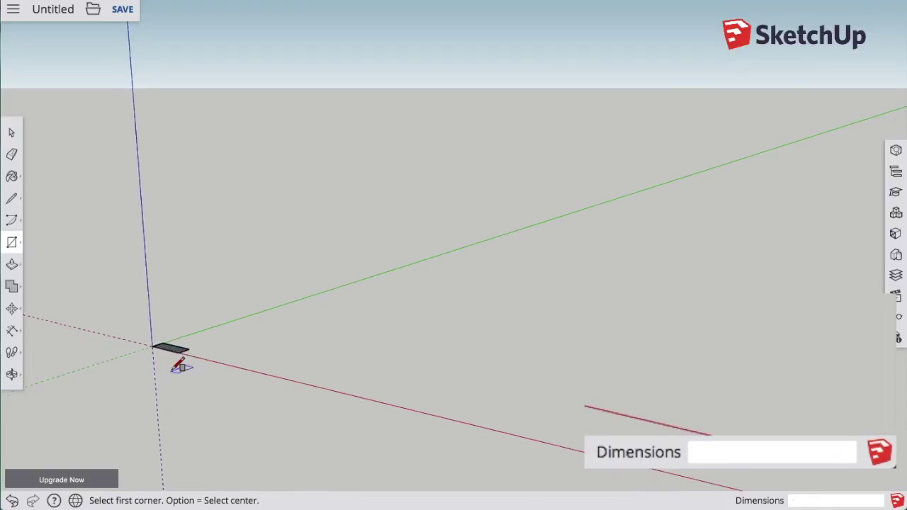
scroll(183, 363, up, 5)
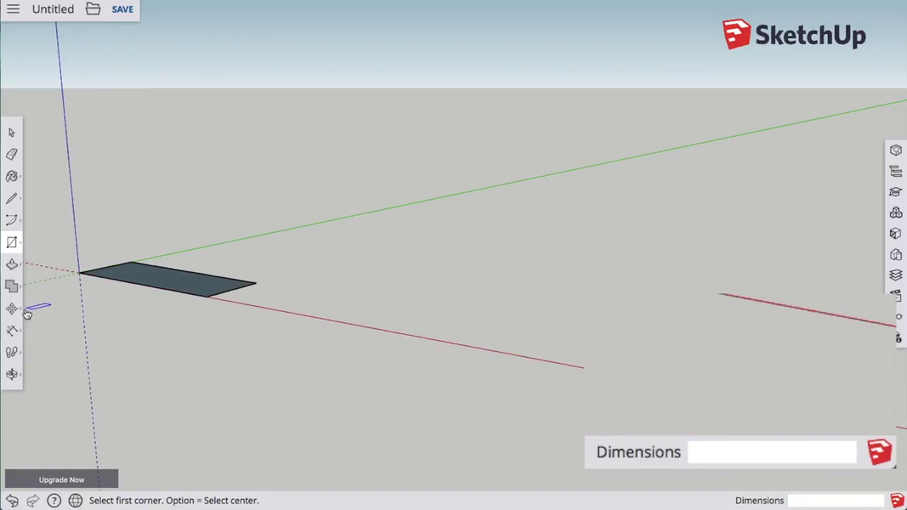
click(13, 337)
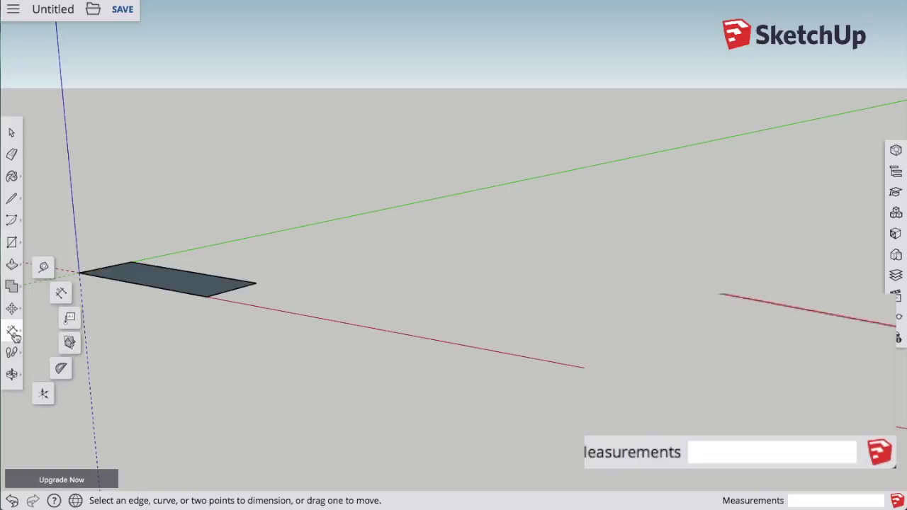
Dimension the rectangle's 3/4" short edge and 2 1/4" long front edge.
click(241, 291)
click(294, 296)
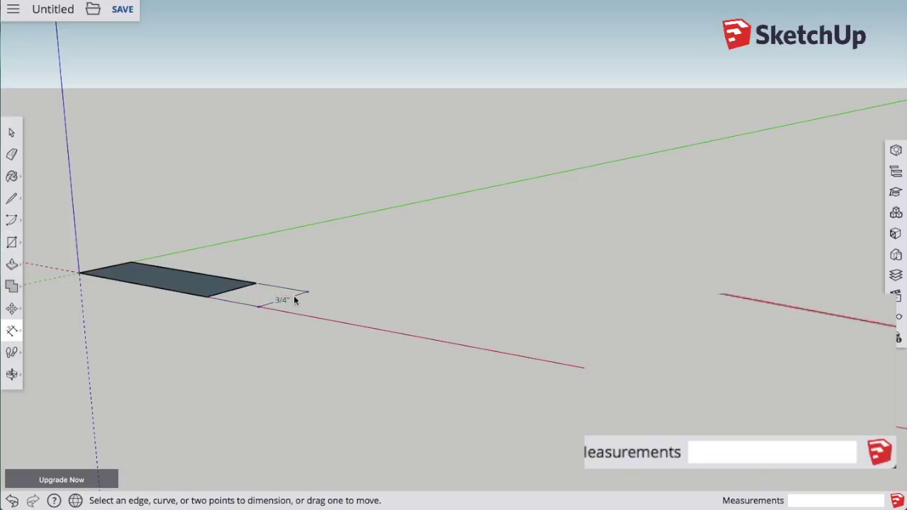
click(189, 296)
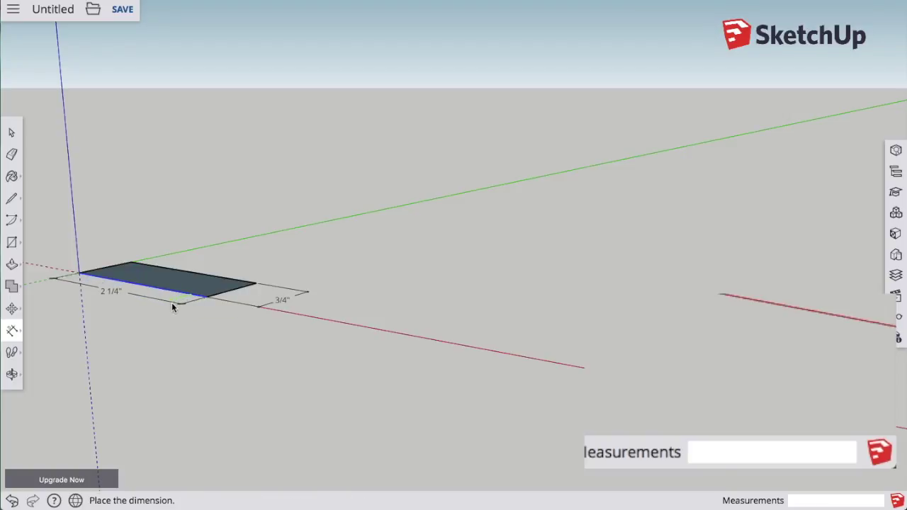
click(175, 306)
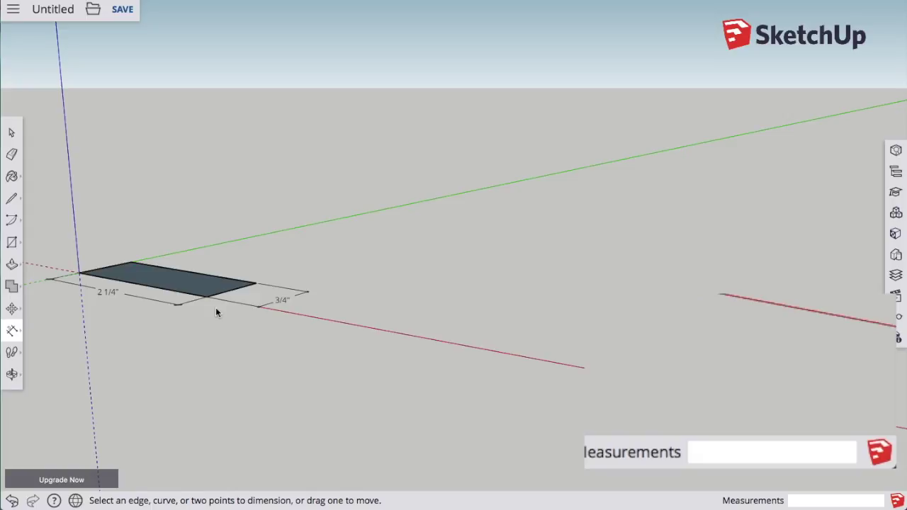
click(12, 264)
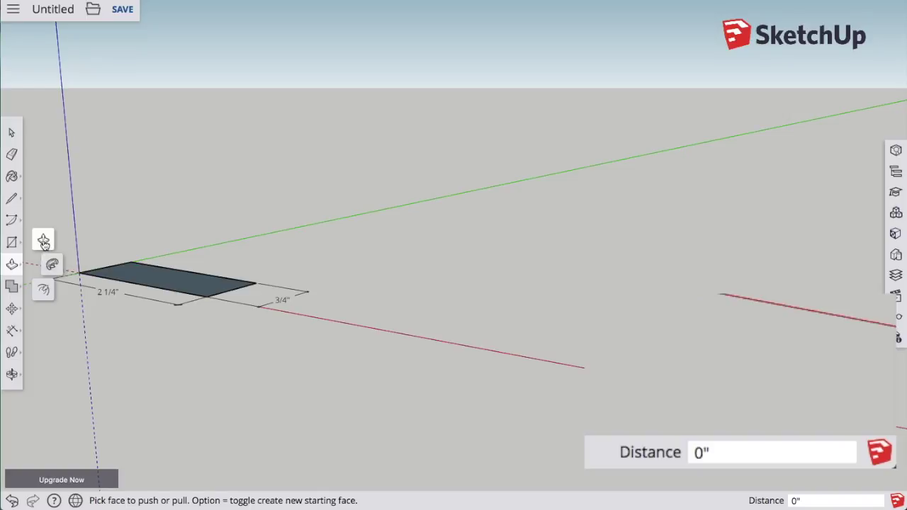
Push/Pull the rectangle up into a box 1.5 inches tall.
drag(208, 290, 222, 193)
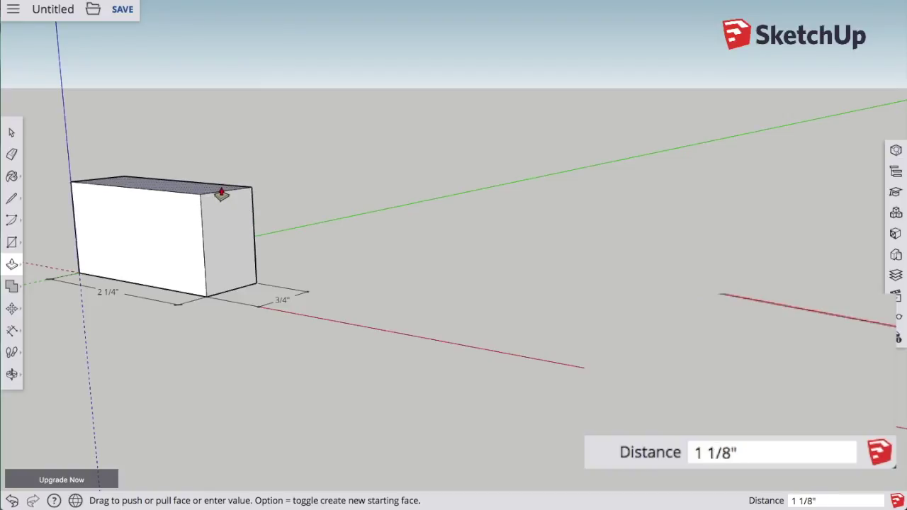
text(1.5)
key(Return)
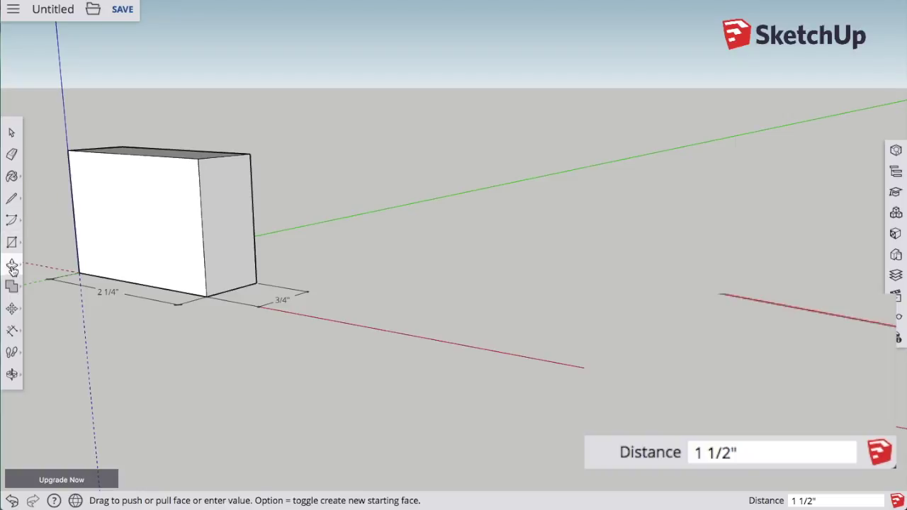
click(12, 135)
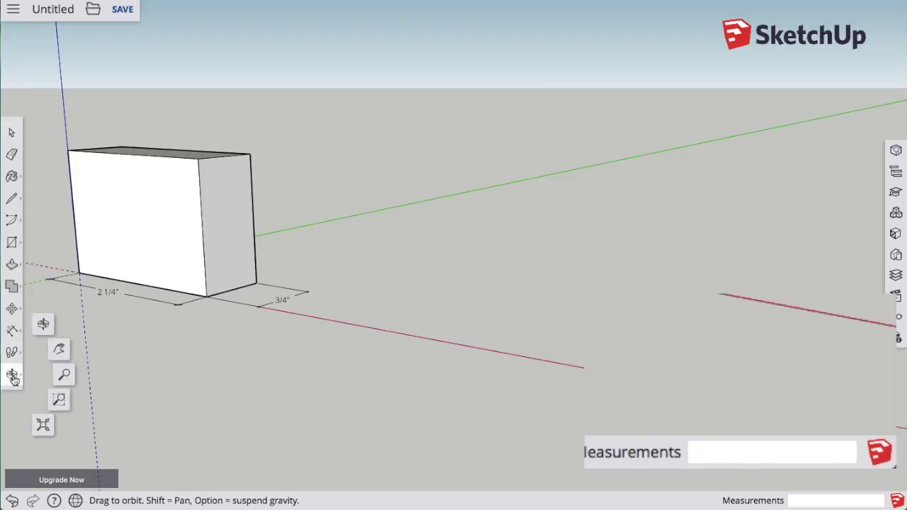
Pan and orbit the view to center the box.
click(59, 348)
drag(78, 259, 287, 338)
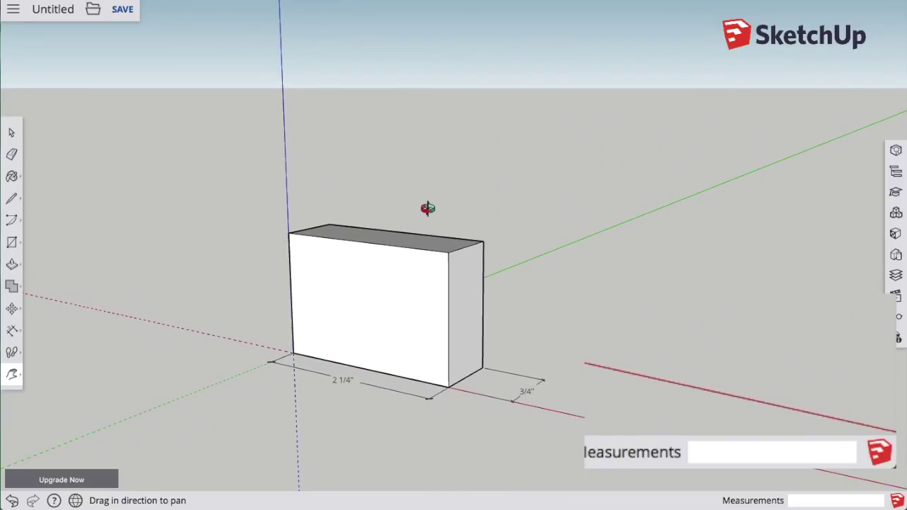
click(12, 375)
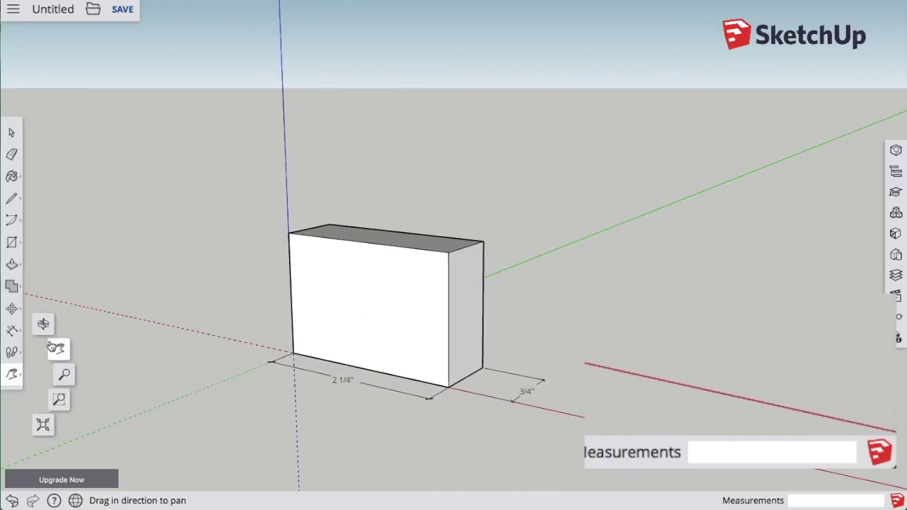
click(43, 323)
drag(243, 263, 214, 299)
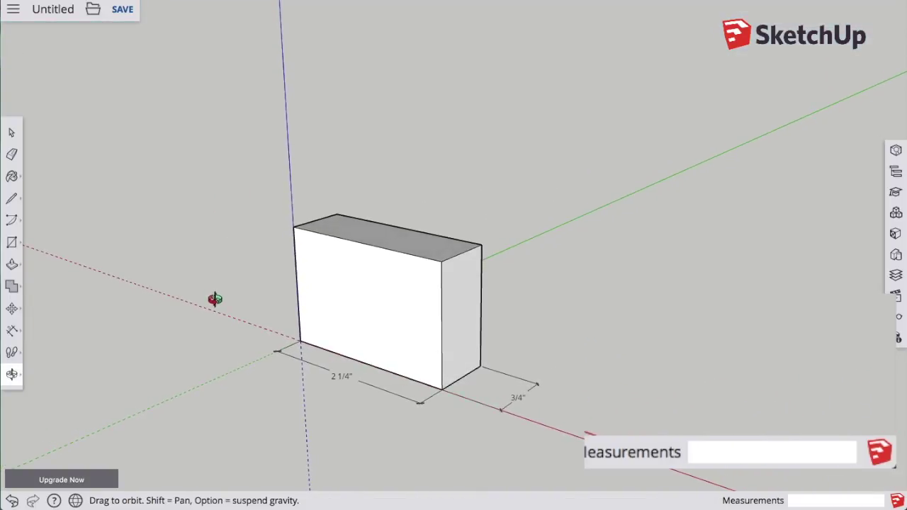
click(13, 243)
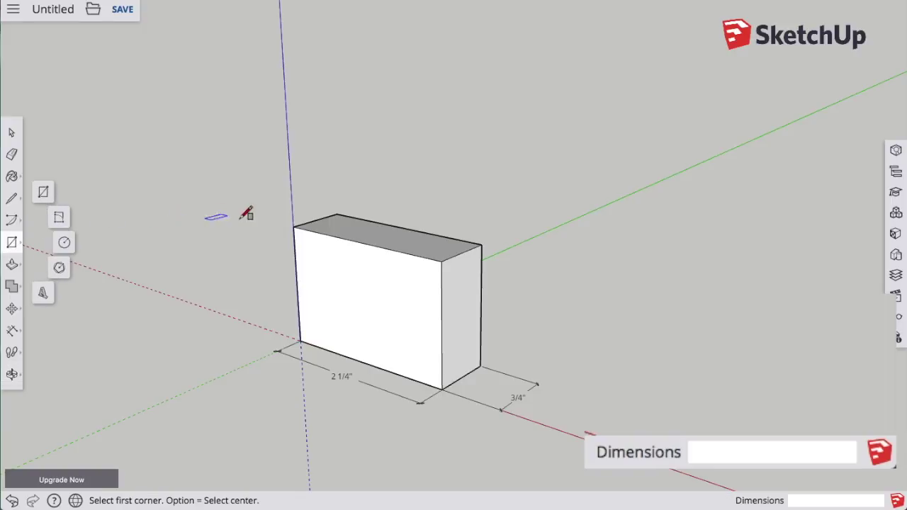
Draw a .75 by .75 square at the box top's left corner.
click(293, 226)
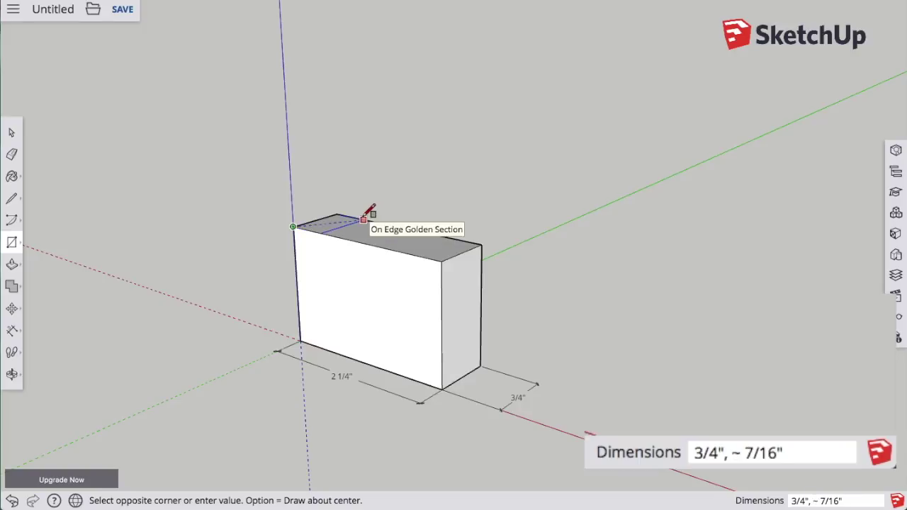
text(.75, .75)
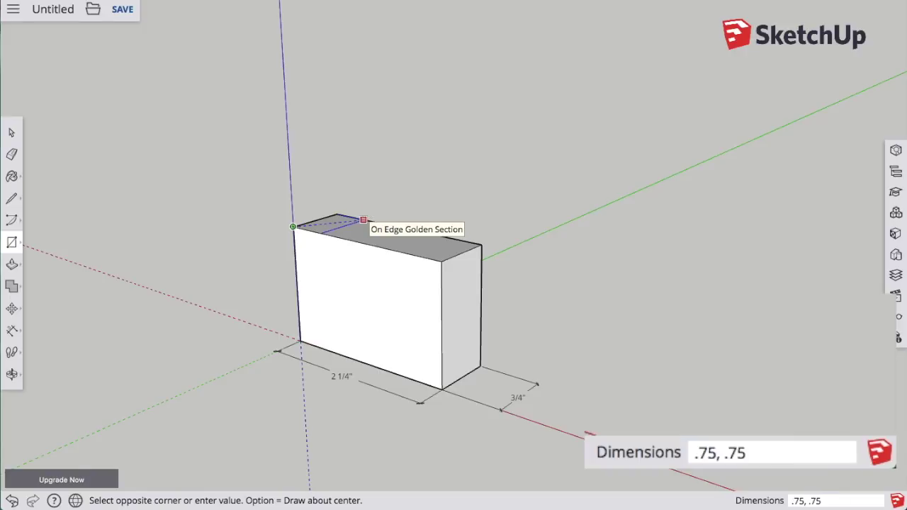
key(Return)
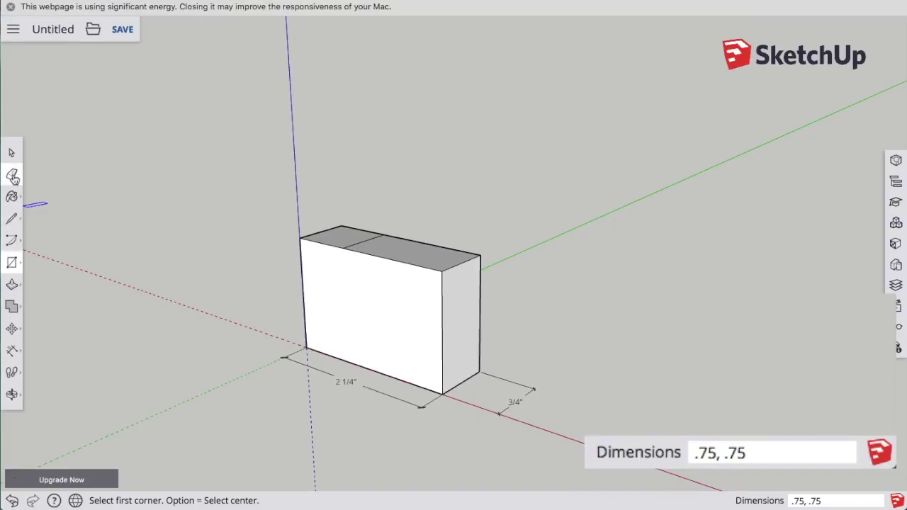
Push the small left top square down .75 inch to notch the block.
click(12, 285)
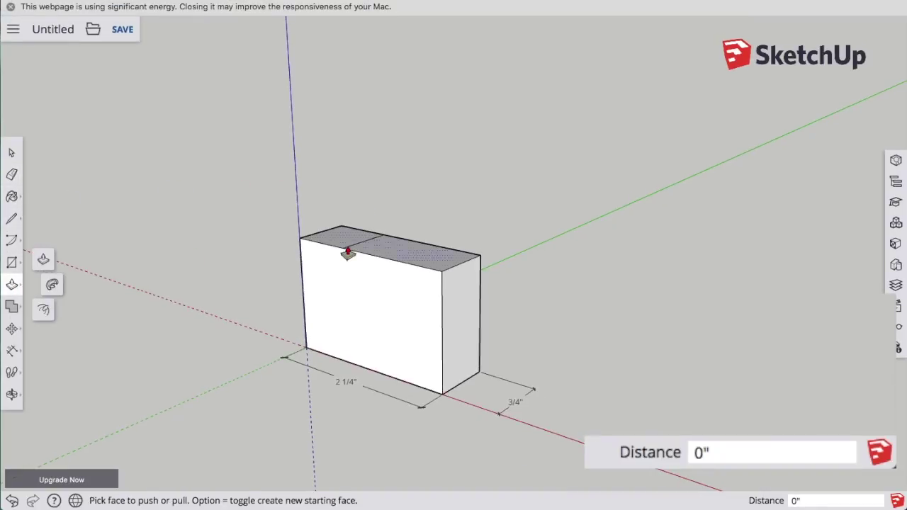
drag(344, 244, 339, 280)
text(.7)
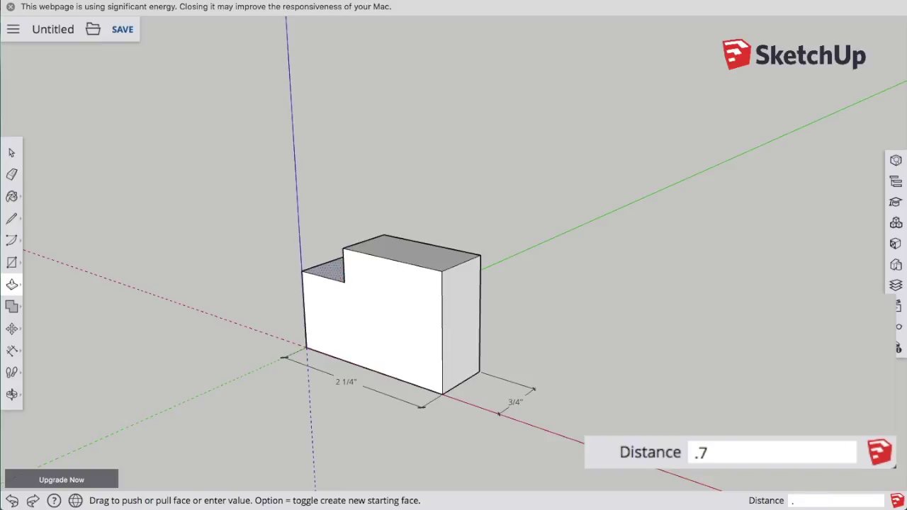
text(5)
key(Return)
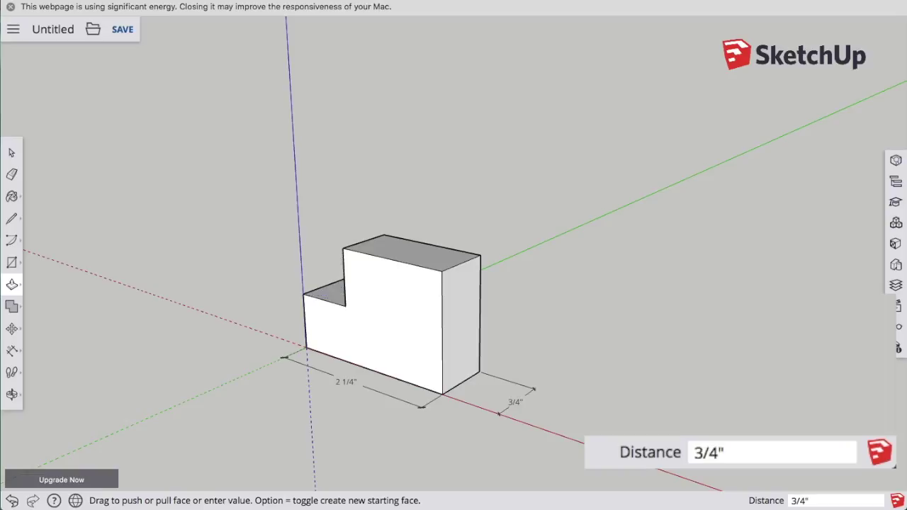
Draw a .75 by .75 rectangle at the block top's right corner.
click(11, 262)
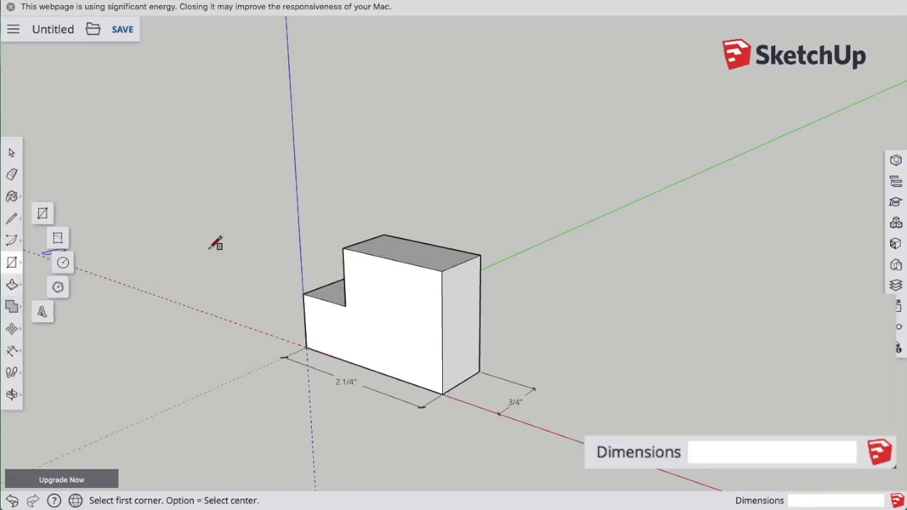
click(480, 254)
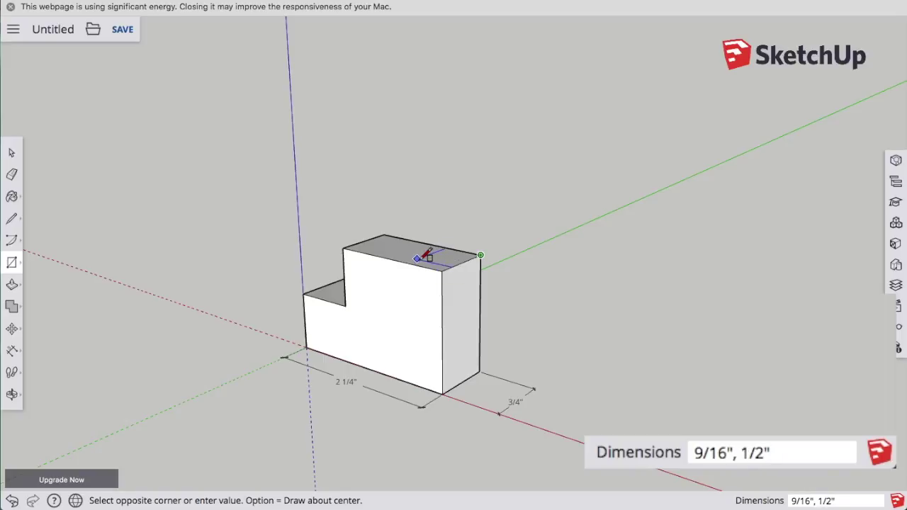
text(.75, .75)
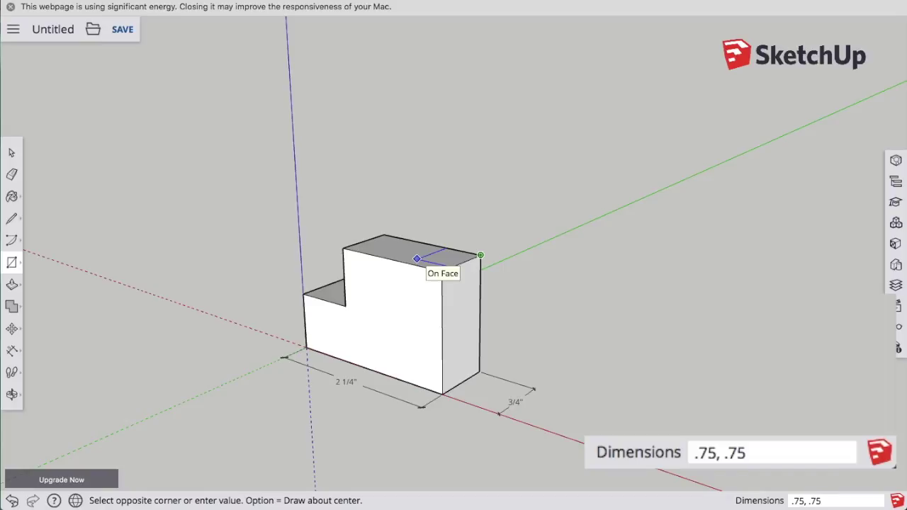
key(Return)
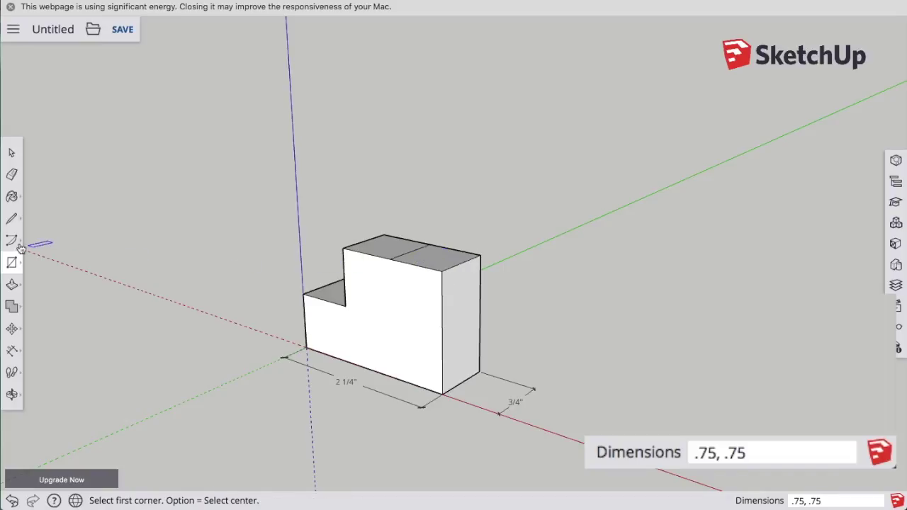
Push the right top face down 3/4 inch, leaving a raised middle section.
click(11, 285)
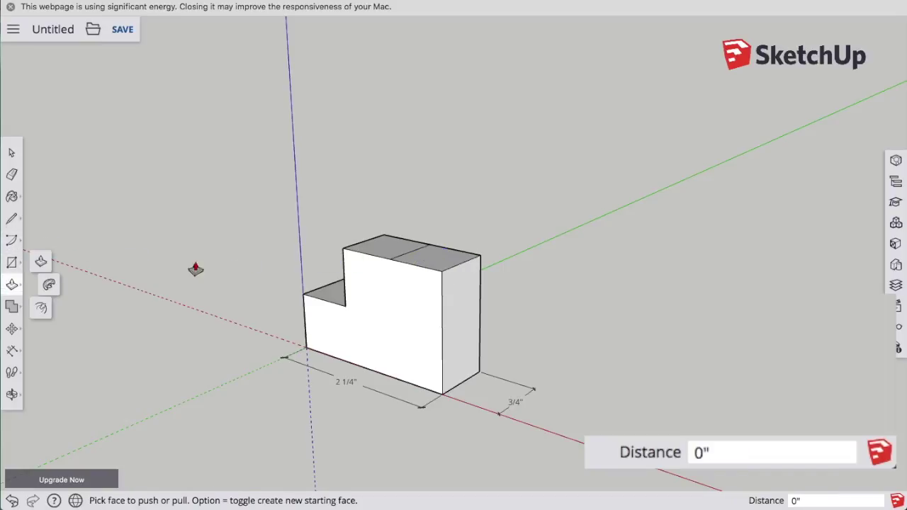
drag(431, 258, 432, 279)
click(432, 279)
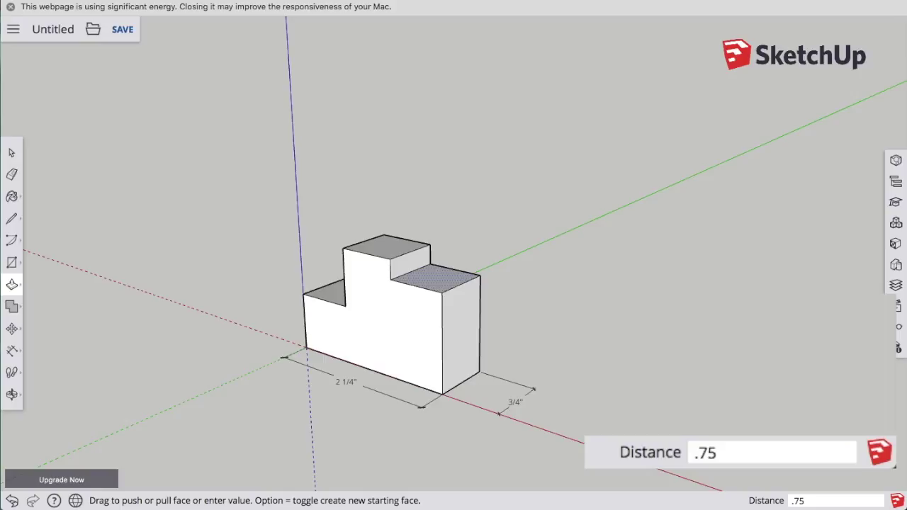
key(Return)
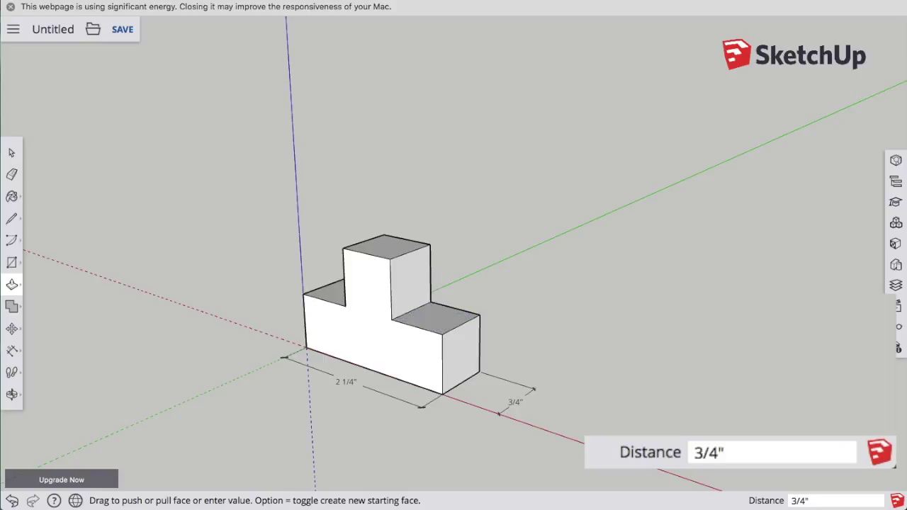
Add 3/4" linear height dimensions beside the lowered right step and the raised middle section.
click(12, 350)
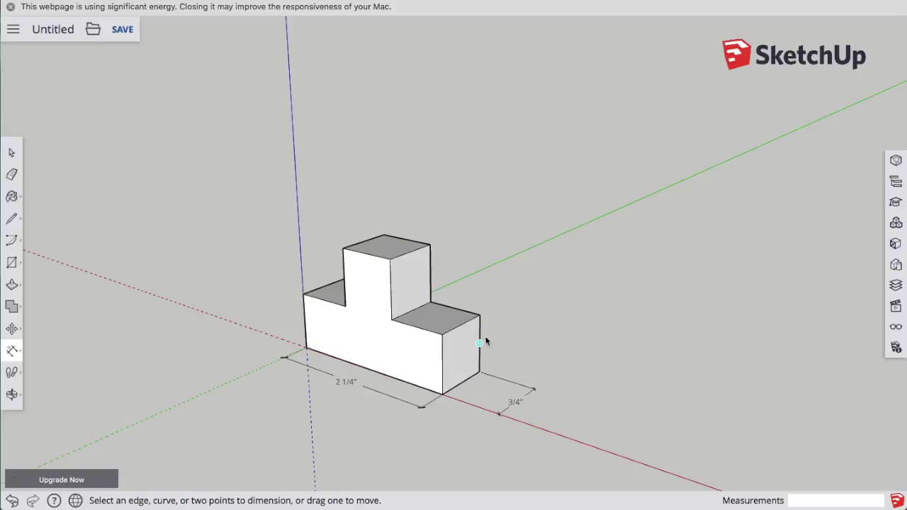
click(12, 154)
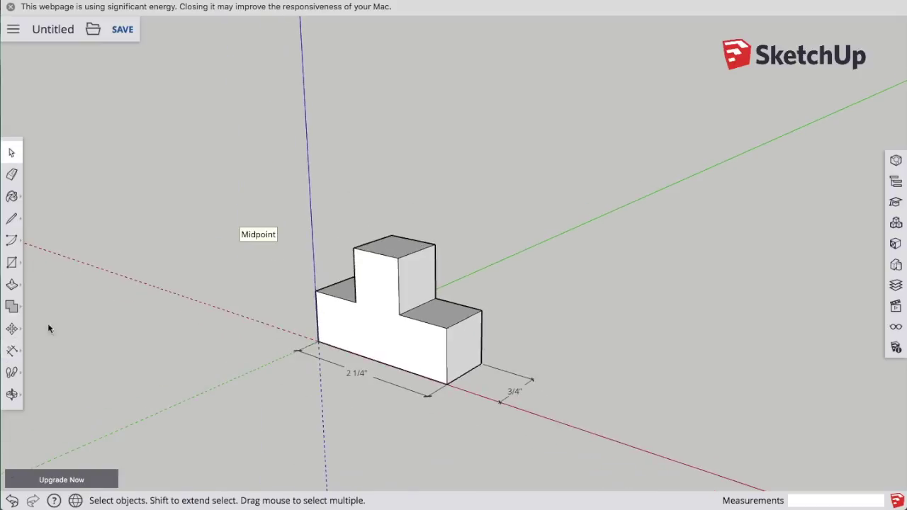
click(12, 395)
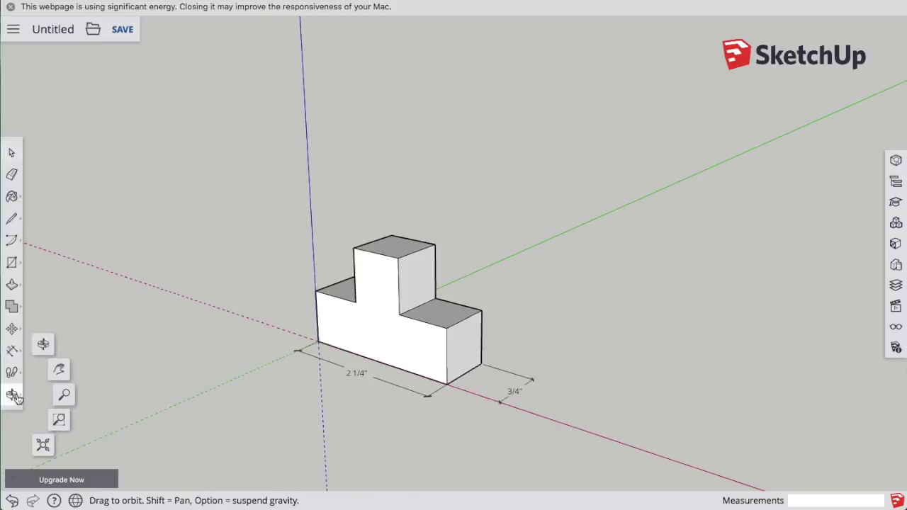
click(12, 350)
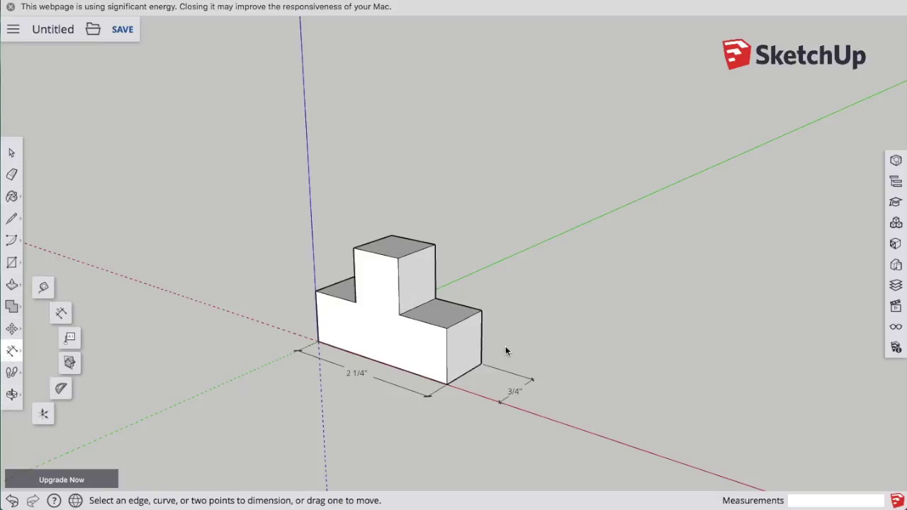
click(61, 312)
scroll(441, 356, up, 5)
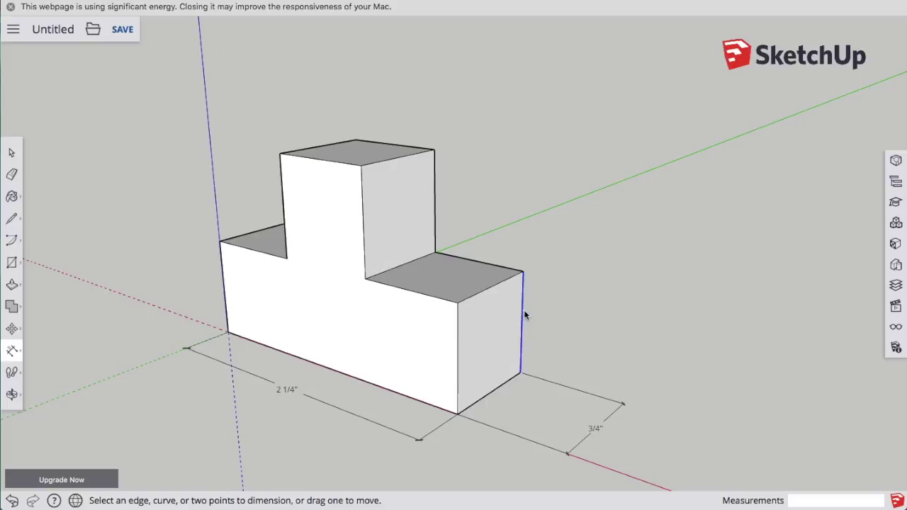
click(524, 310)
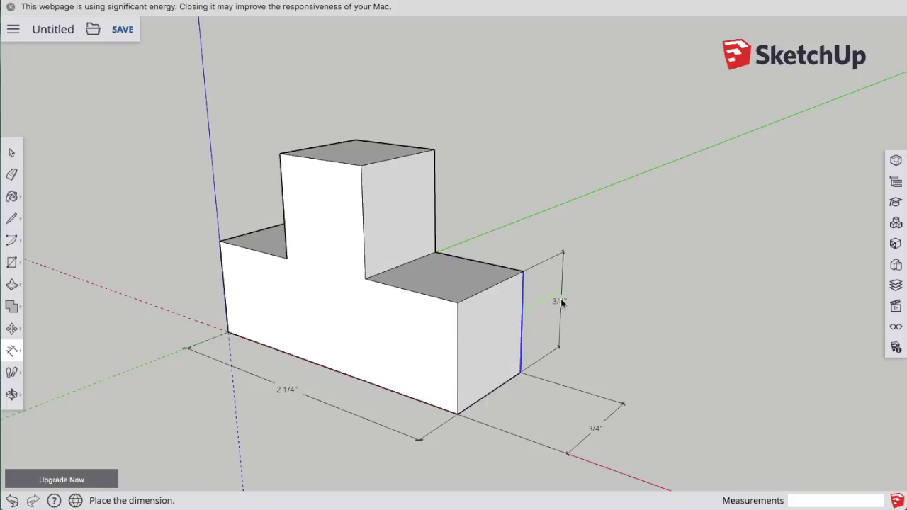
click(561, 303)
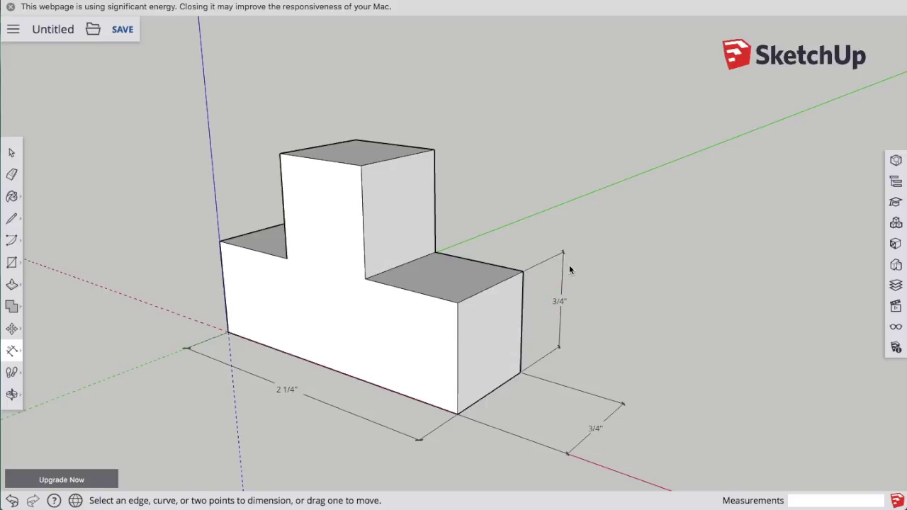
click(435, 220)
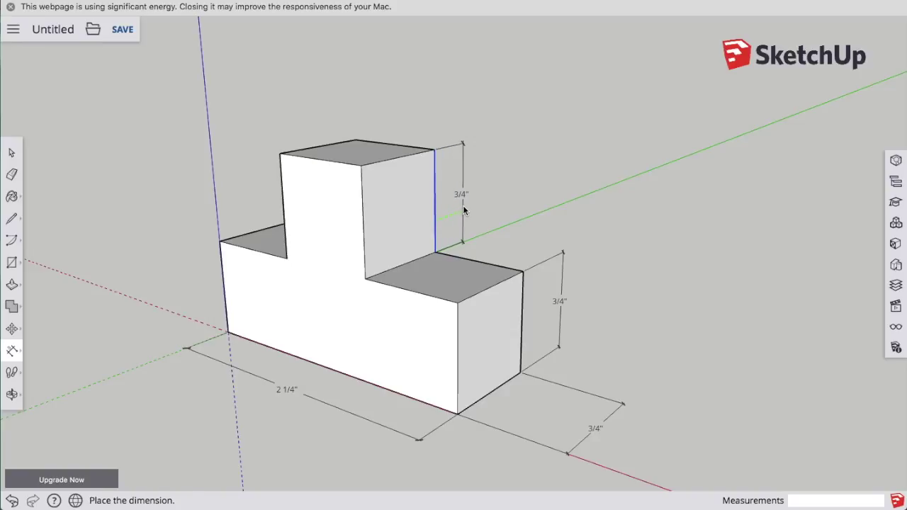
click(464, 209)
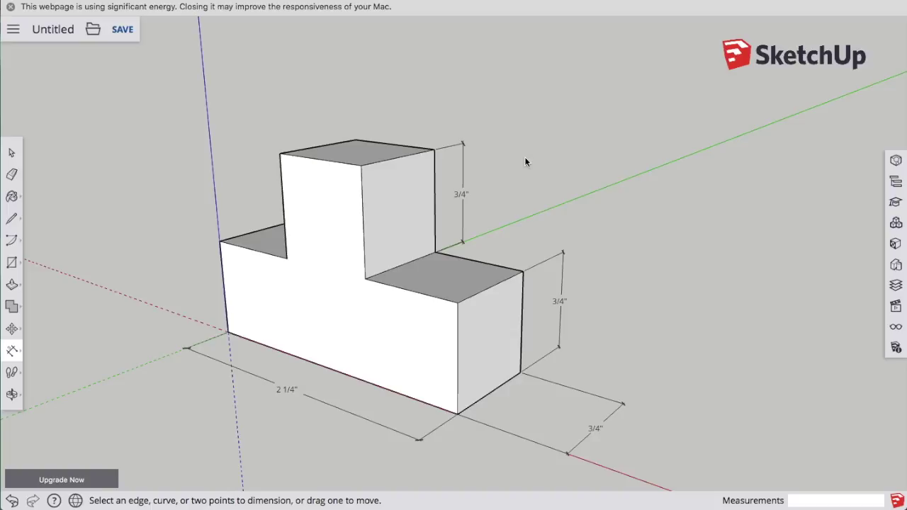
Save the model as 'Puzzle 1' in the SketchUp project, then open the app menu's file list.
click(11, 8)
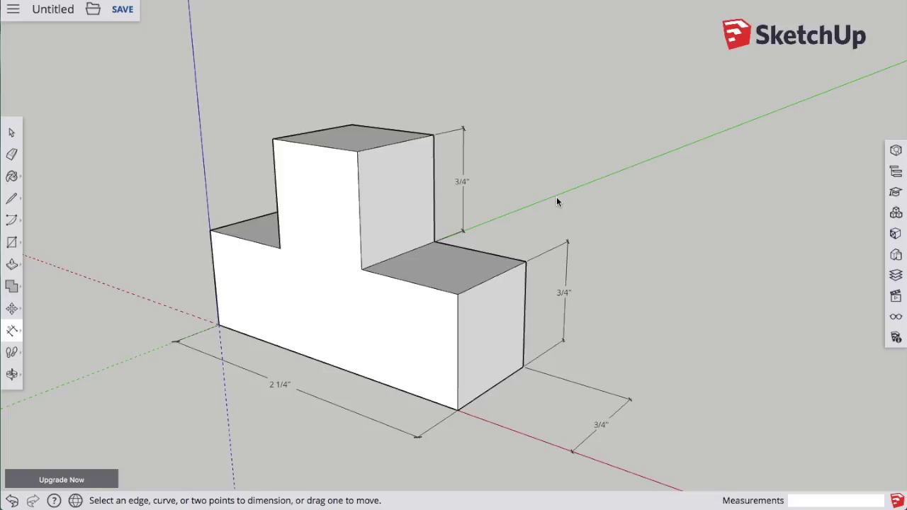
click(122, 10)
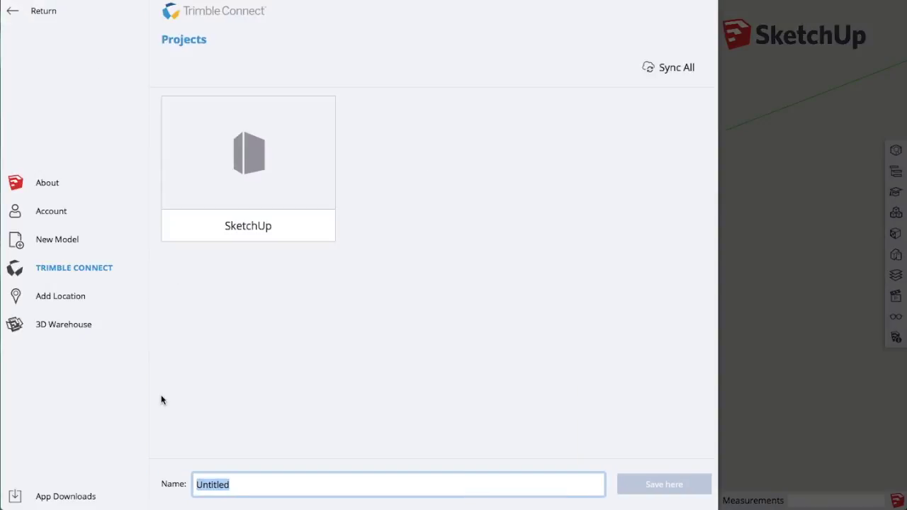
text(Puzzle 1)
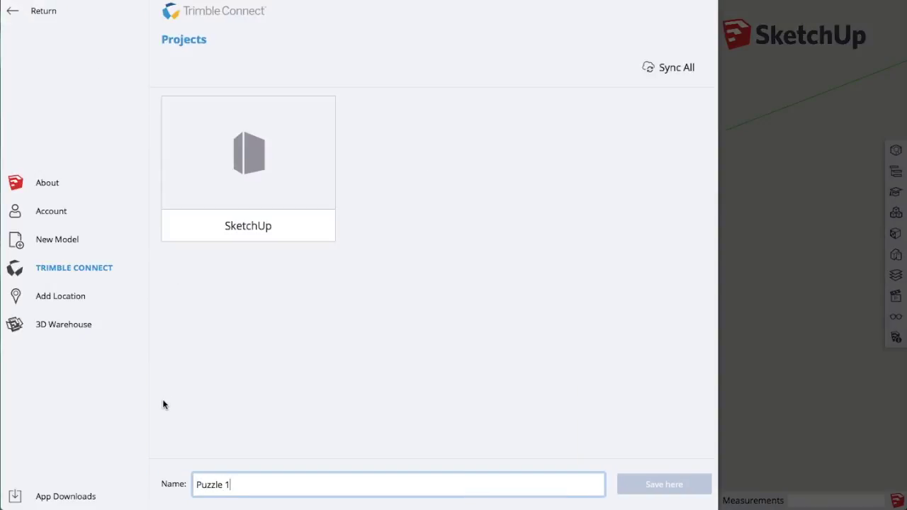
click(234, 224)
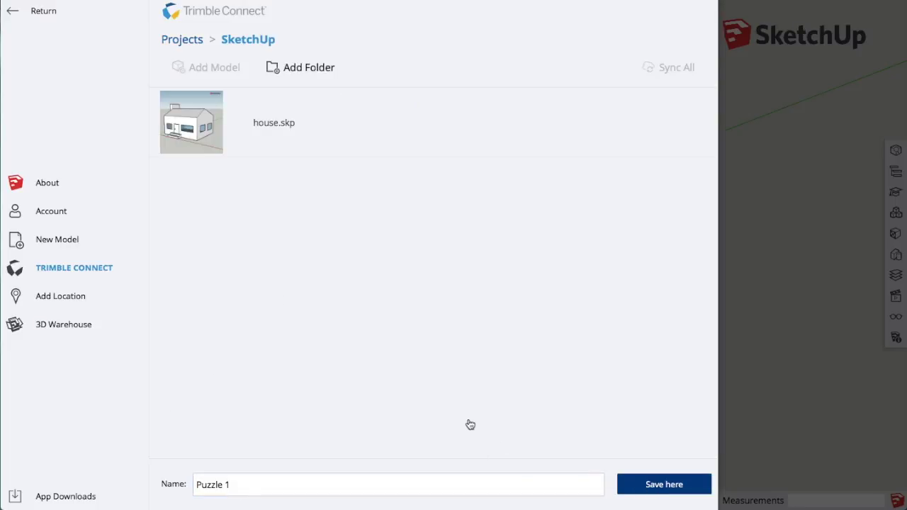
click(656, 489)
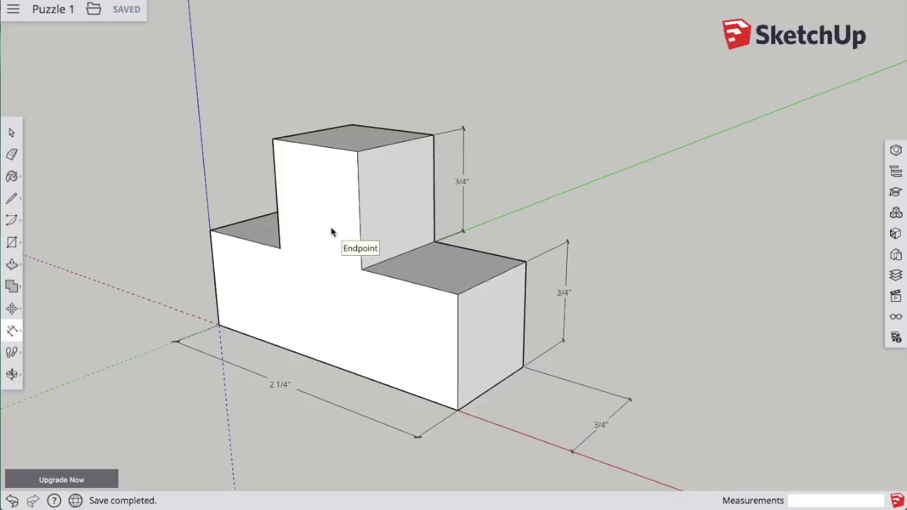
click(12, 11)
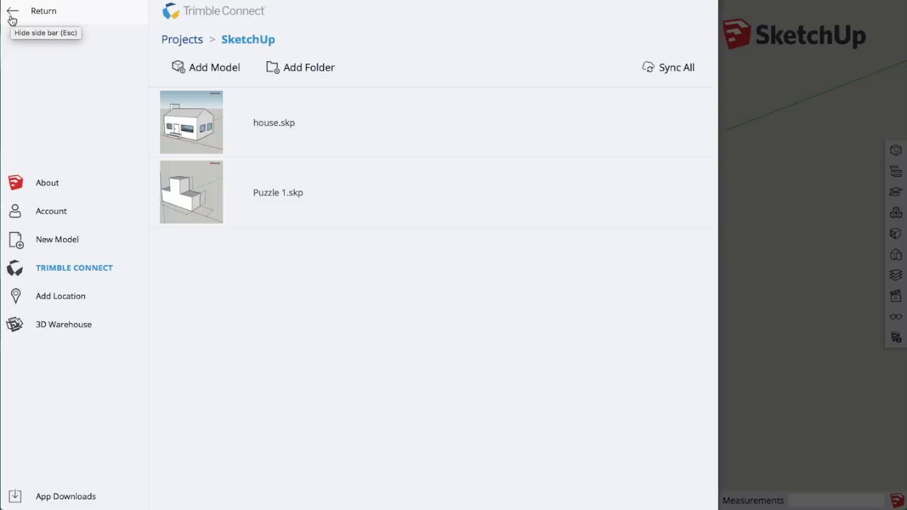
click(63, 238)
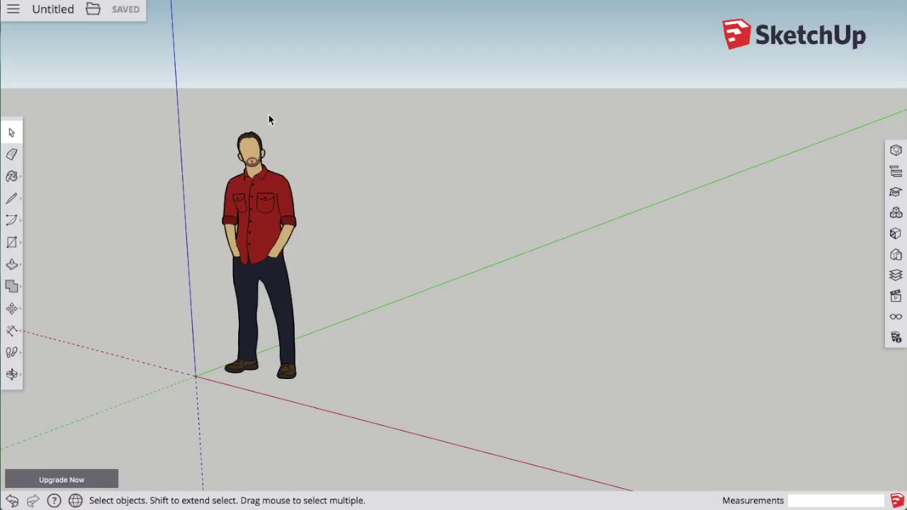
click(275, 180)
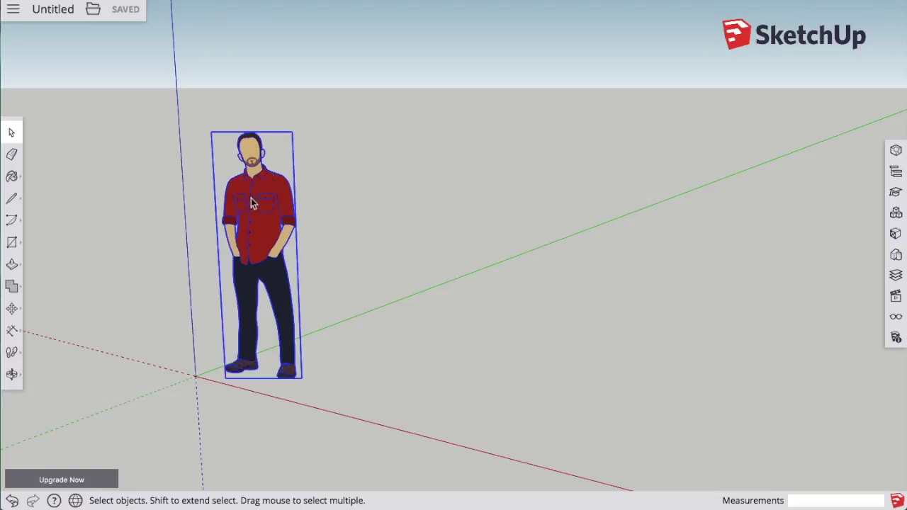
key(e)
key(Delete)
key(space)
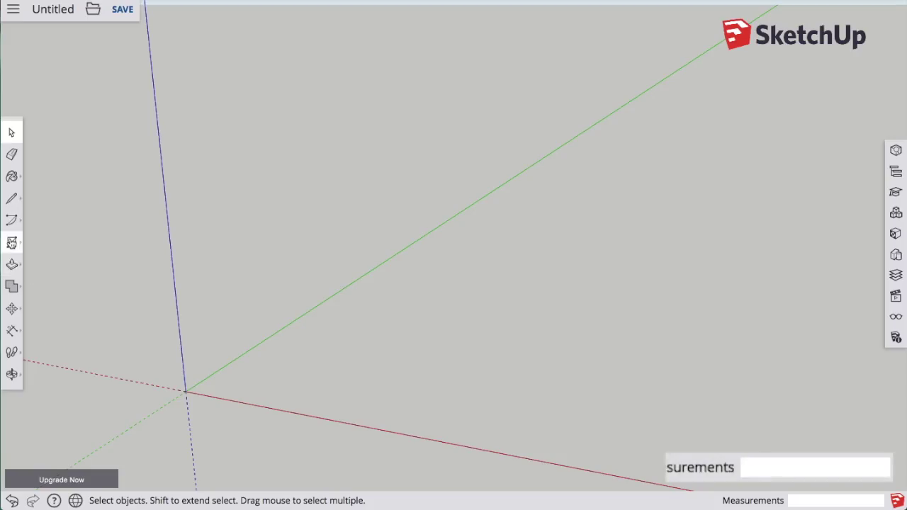
Draw a 2.25 by .75 rectangle starting at the origin.
click(12, 241)
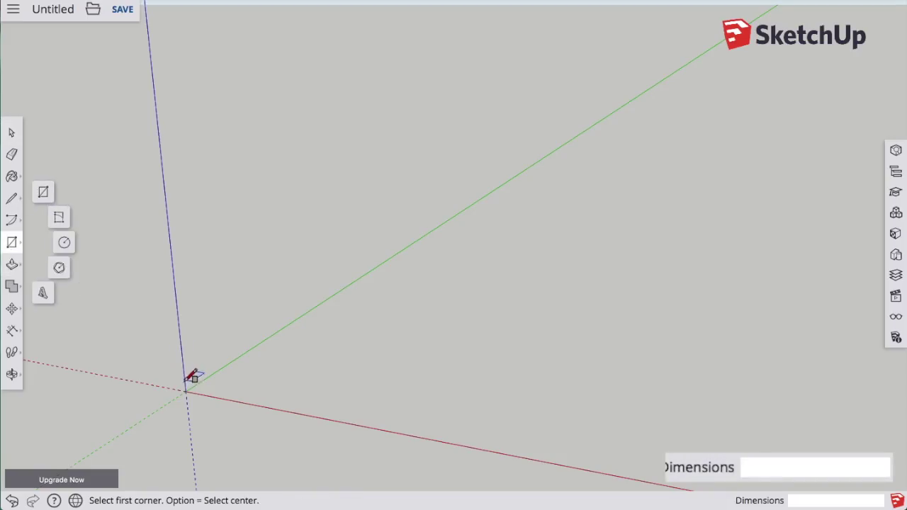
click(186, 390)
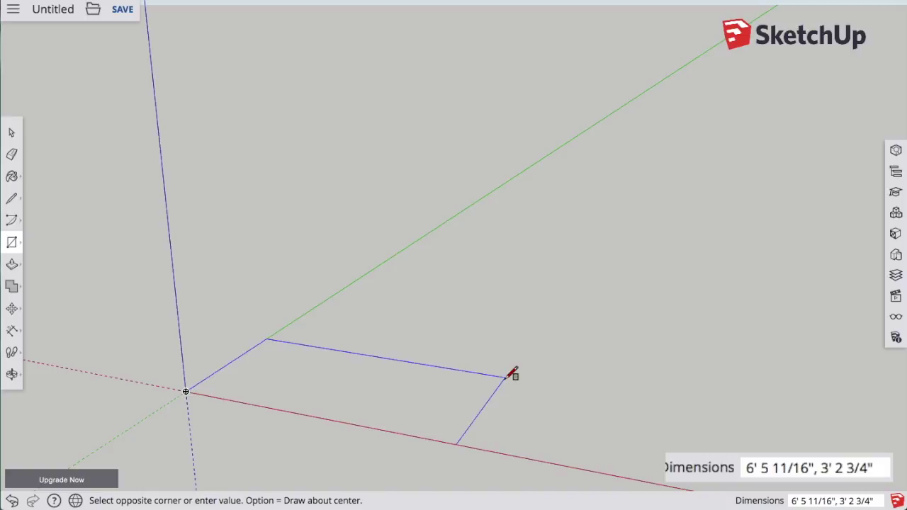
text(2.25, .75)
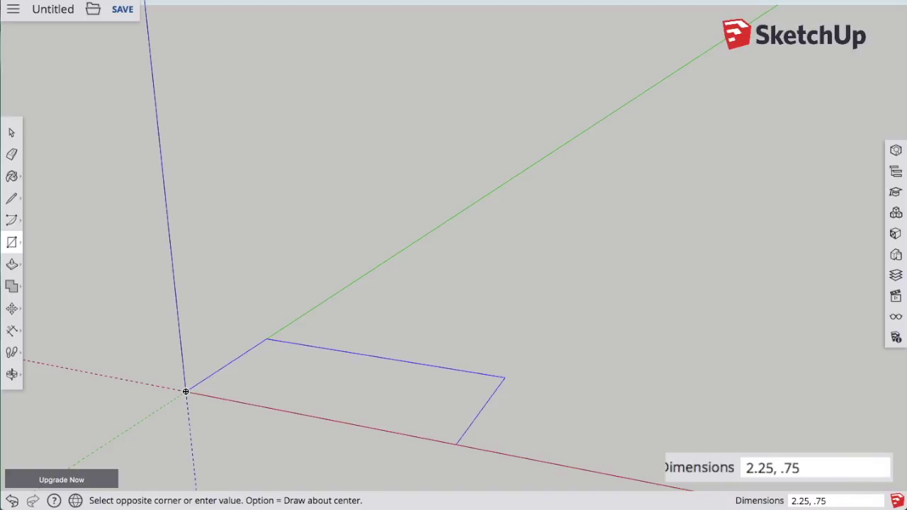
key(Return)
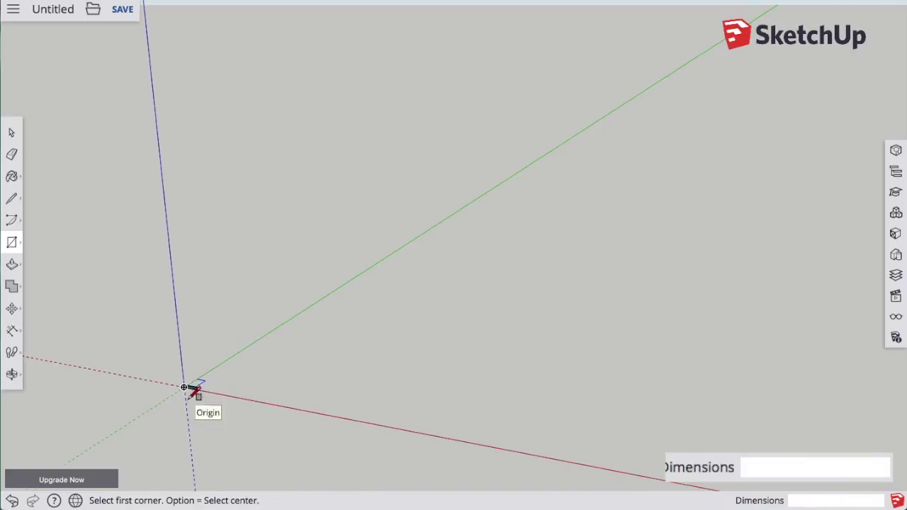
scroll(191, 389, up, 1)
scroll(181, 384, up, 5)
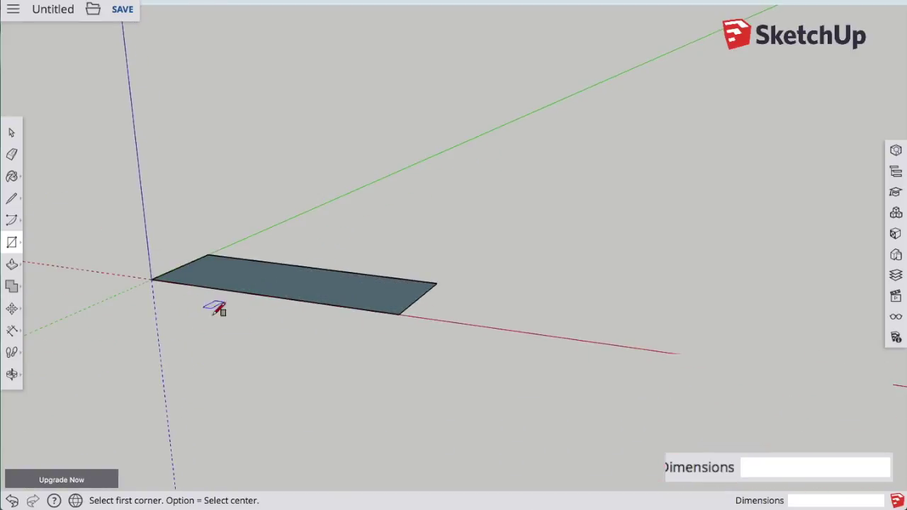
Pull the rectangle up 1 1/2" into a box and orbit to view its top.
click(12, 270)
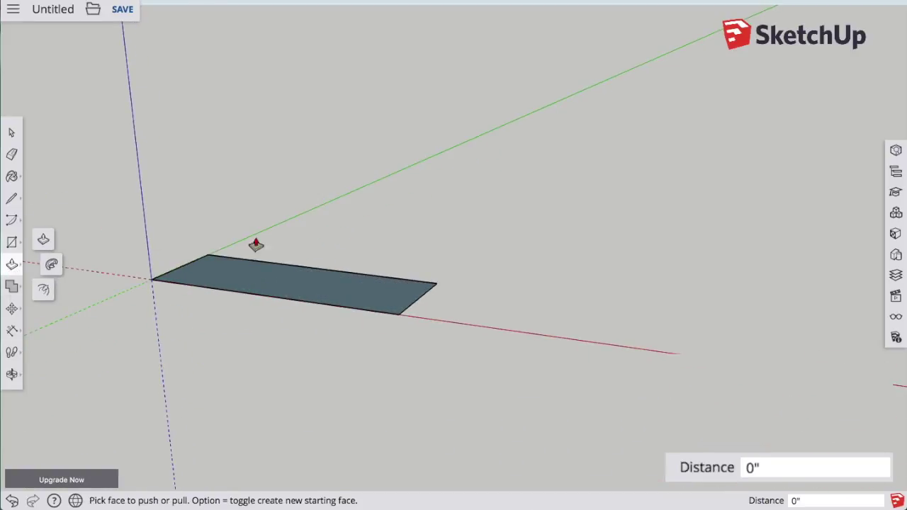
drag(393, 290, 389, 216)
text(1.5)
key(Return)
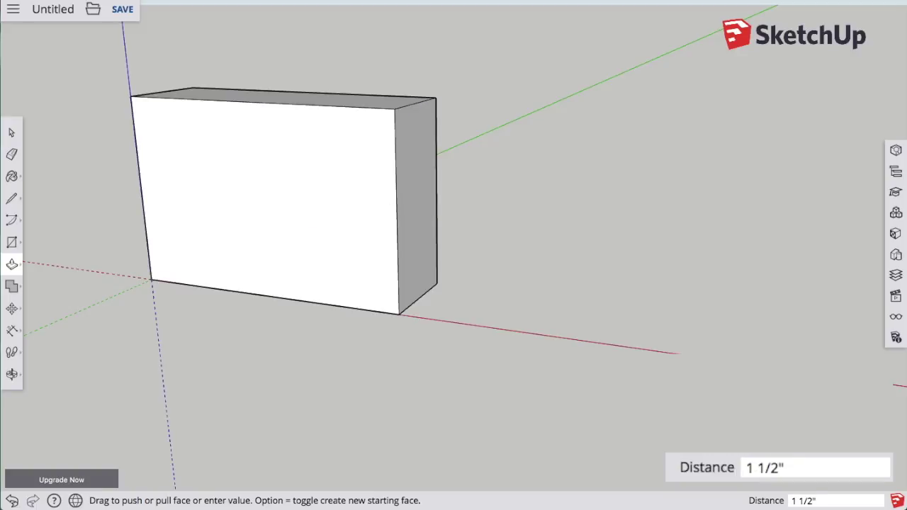
click(12, 374)
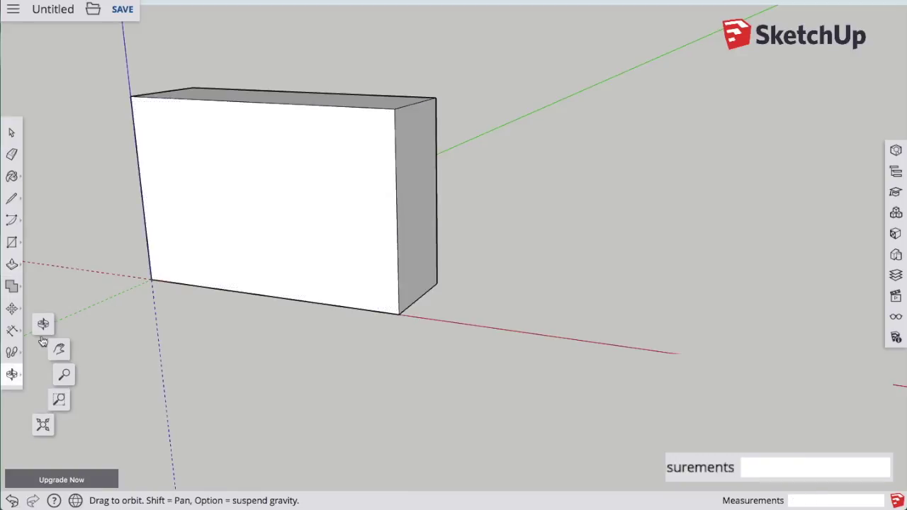
drag(449, 276, 407, 354)
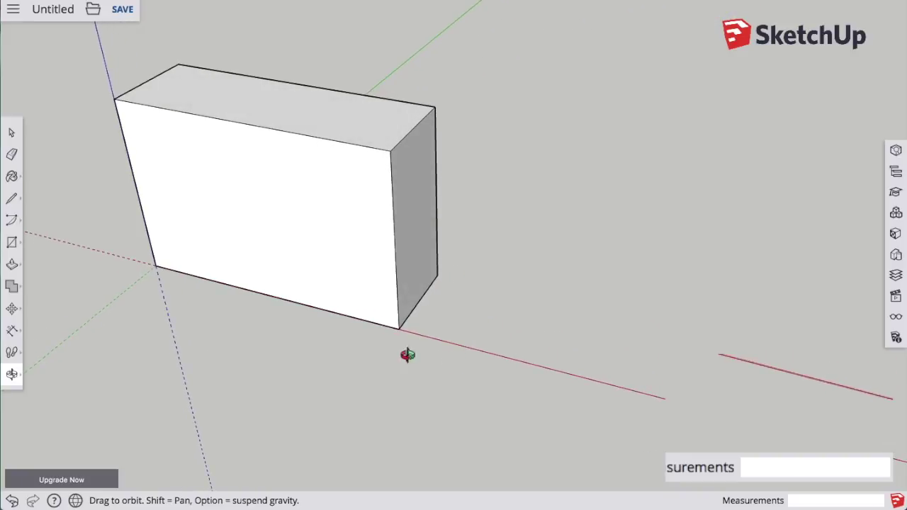
Draw a .75 by .75 square at the top face's left corner.
click(11, 243)
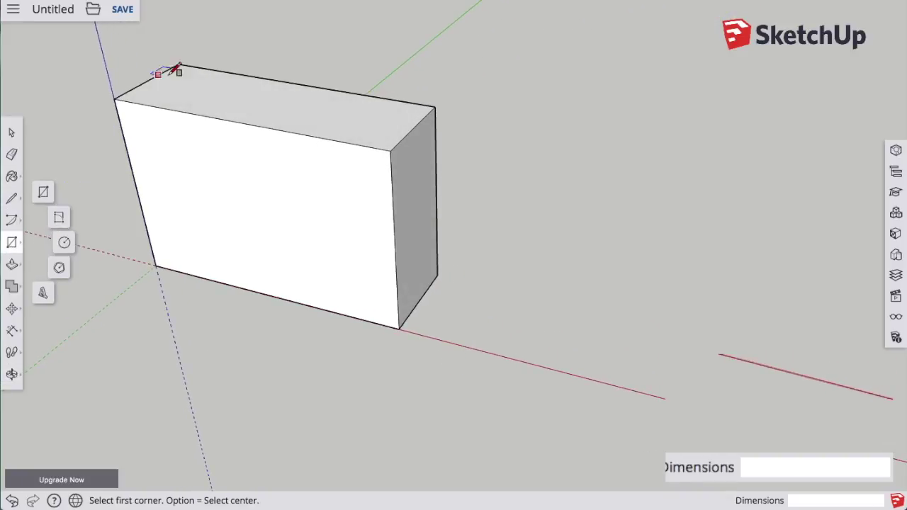
click(177, 64)
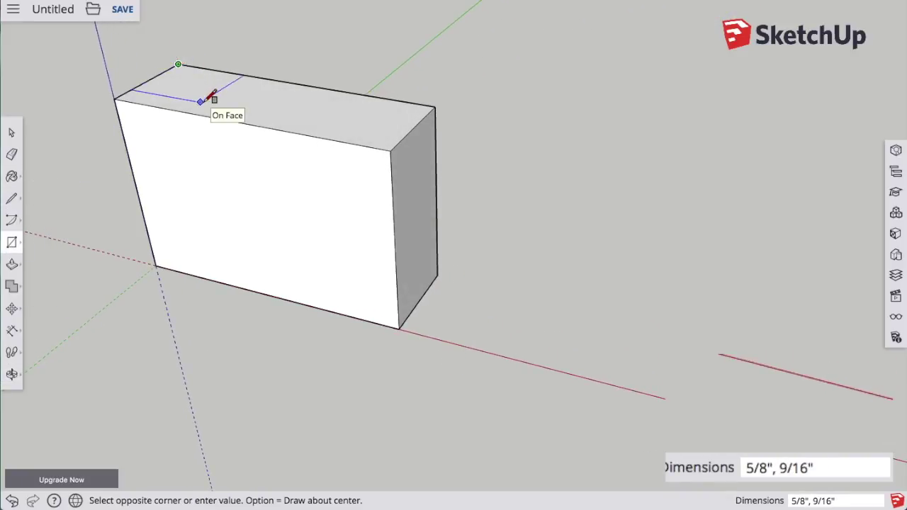
text(.75, .75)
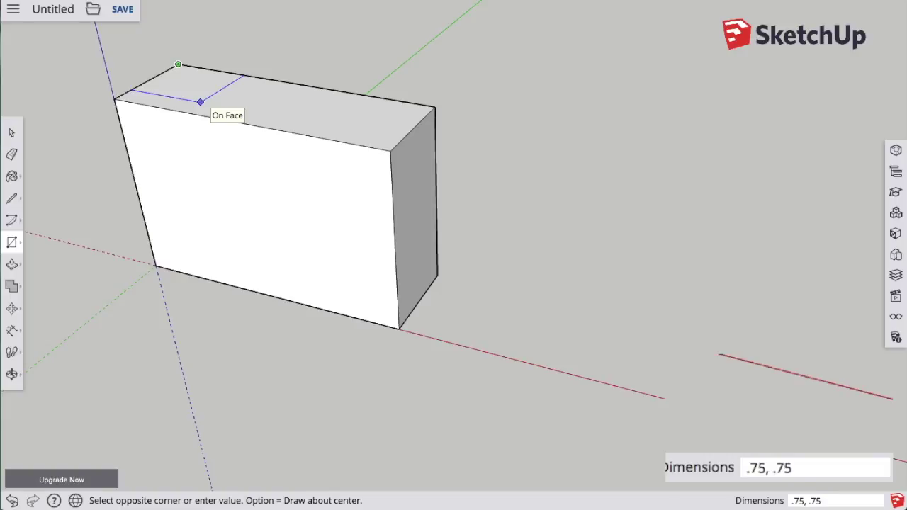
key(Return)
Push the small square down .75 to cut the notch.
click(11, 264)
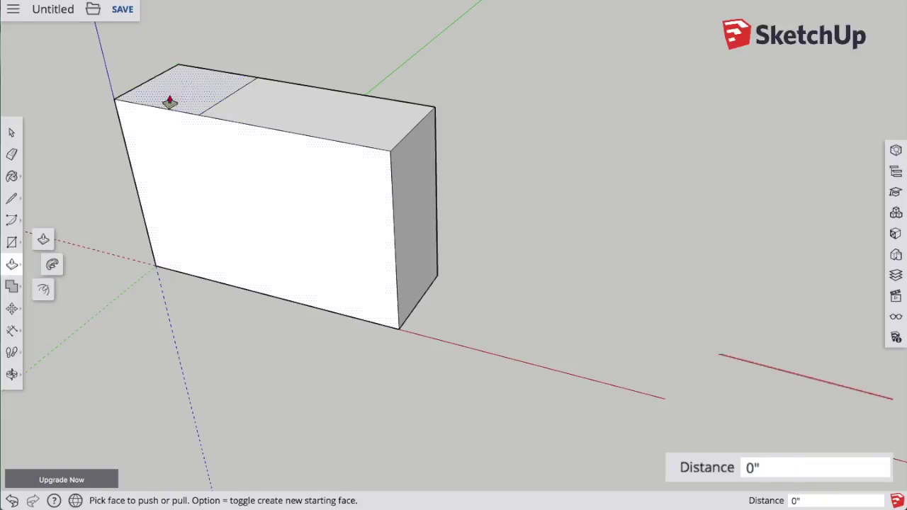
click(169, 103)
text(.75)
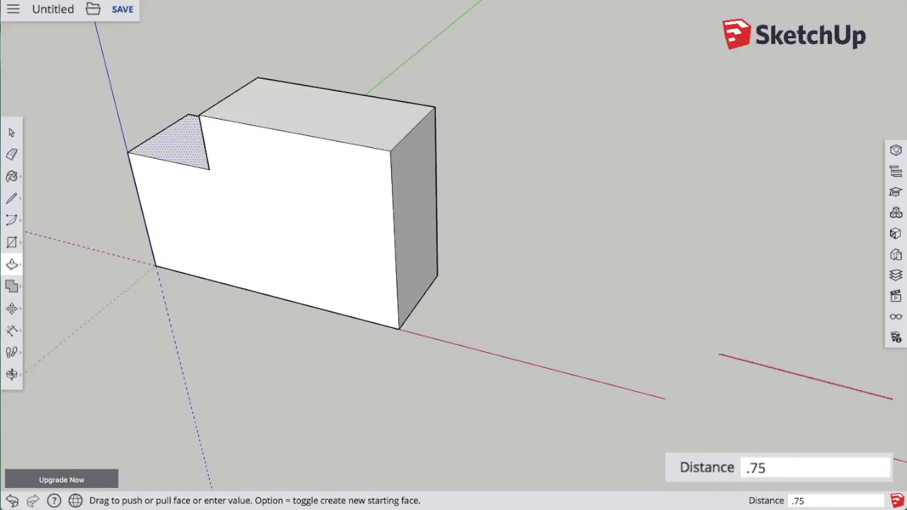
key(Return)
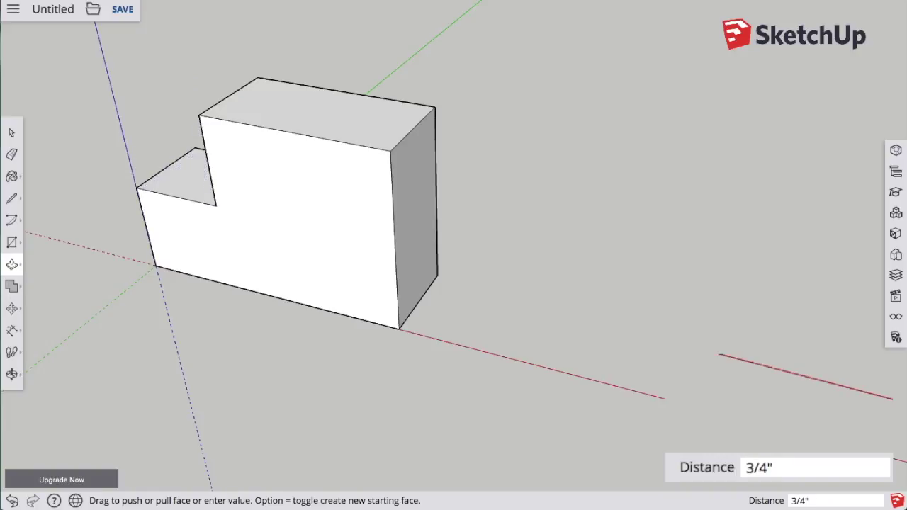
click(12, 374)
Dimension the block's 2 1/4" length, 3/4" depth and 1 1/2" height.
drag(136, 274, 168, 248)
click(12, 330)
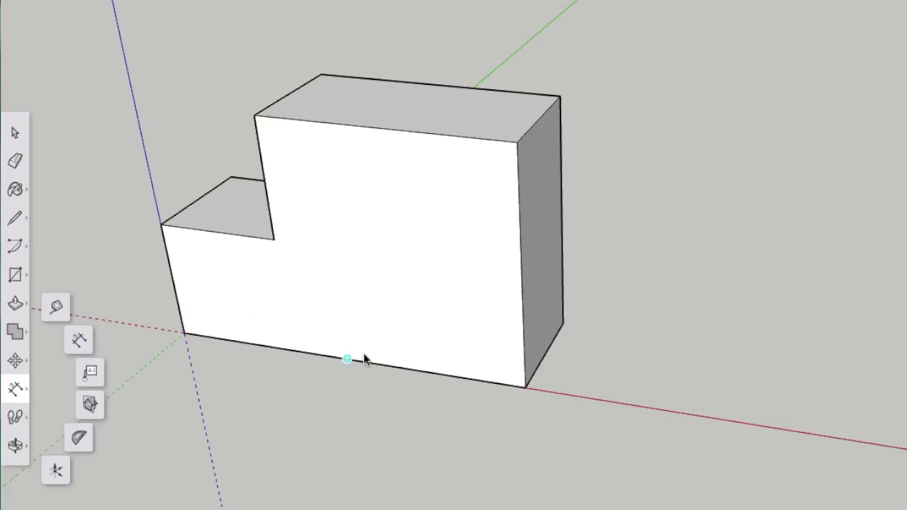
click(362, 368)
click(397, 394)
click(549, 350)
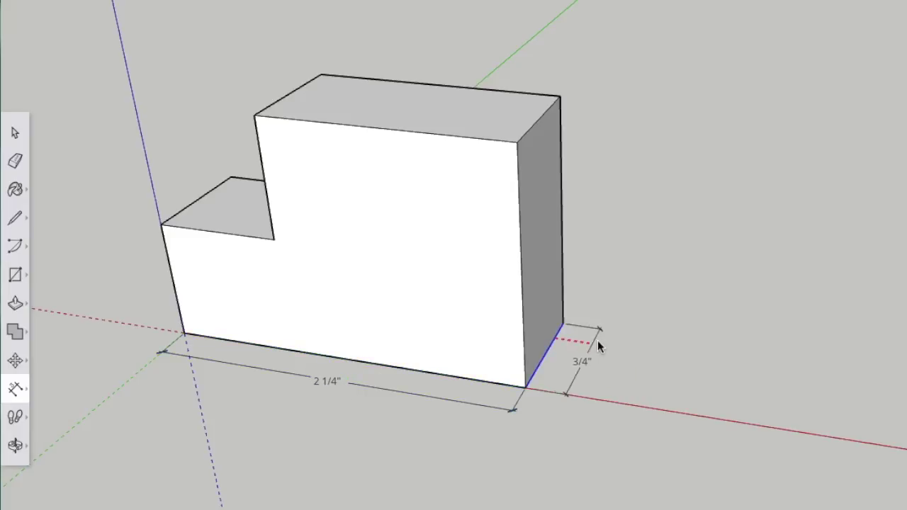
click(597, 344)
click(564, 275)
click(607, 231)
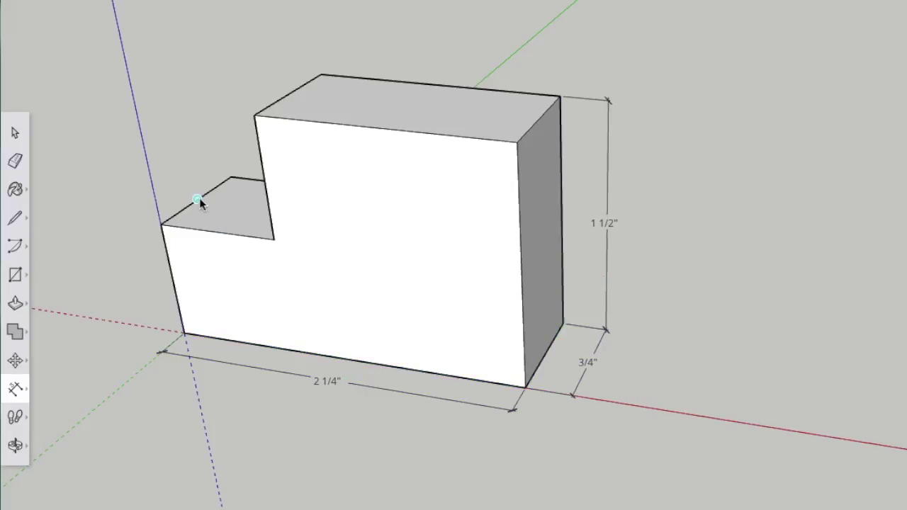
Dimension the notch's 3/4" width and 3/4" step height, removing the extra notch-depth dimension.
click(225, 234)
click(257, 269)
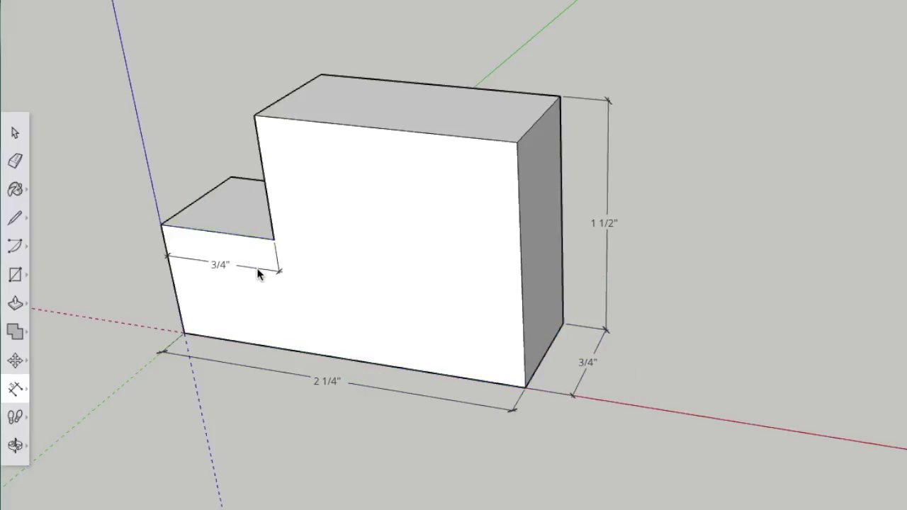
click(184, 213)
click(146, 200)
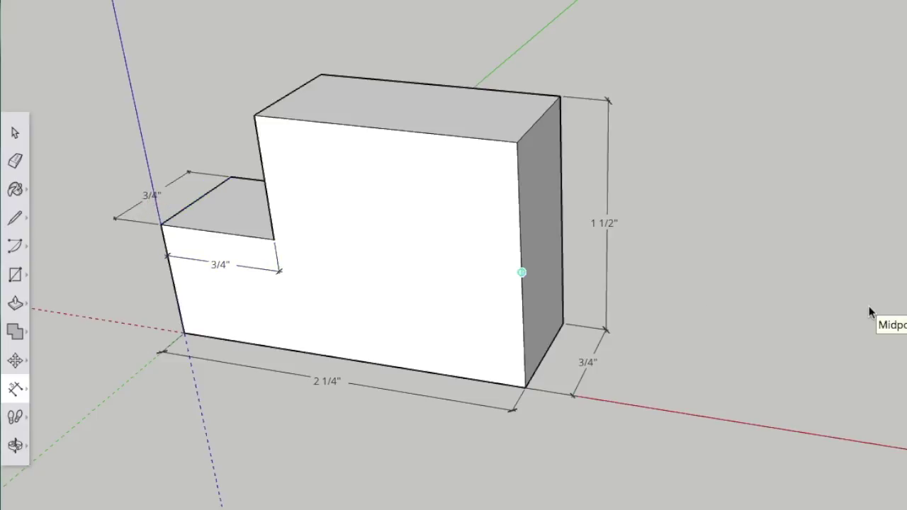
click(15, 132)
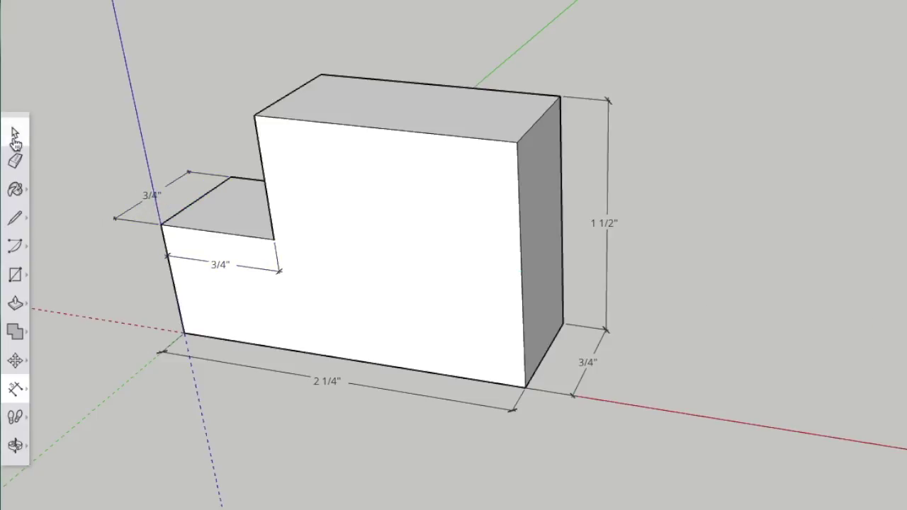
click(154, 199)
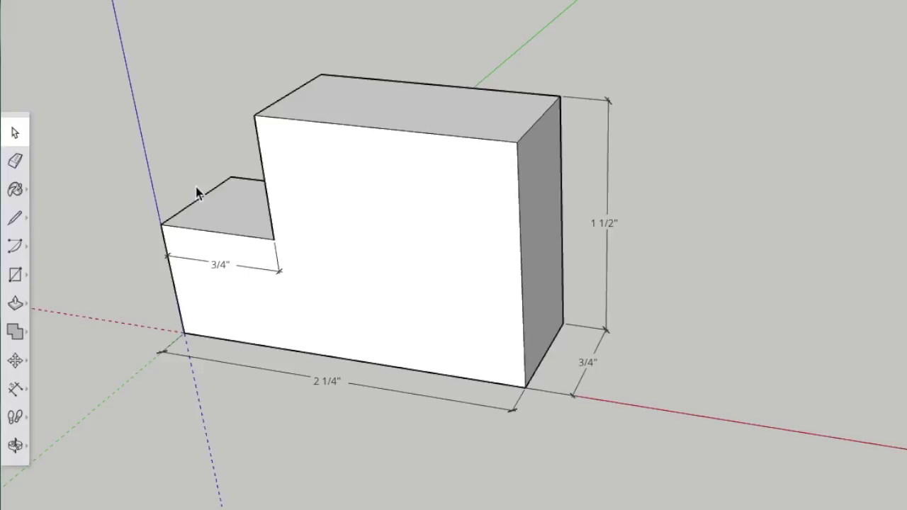
click(14, 388)
click(263, 172)
click(293, 180)
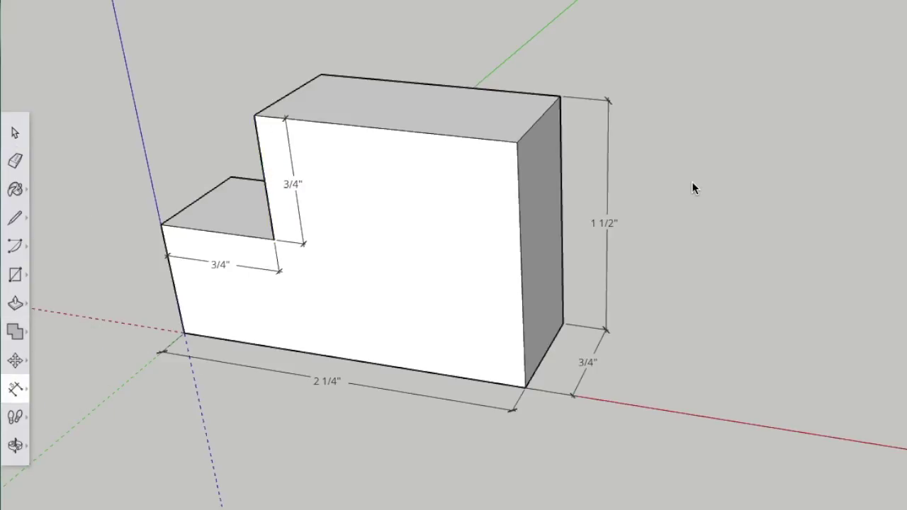
scroll(200, 309, up, 3)
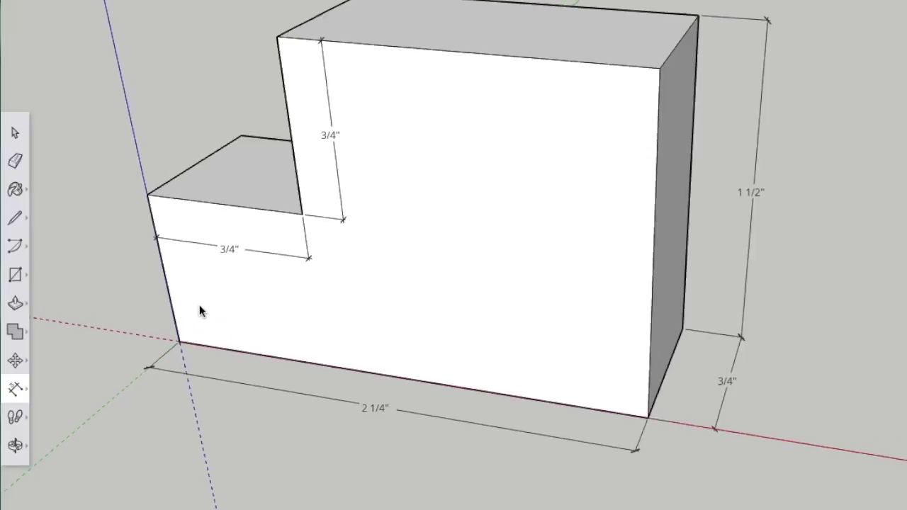